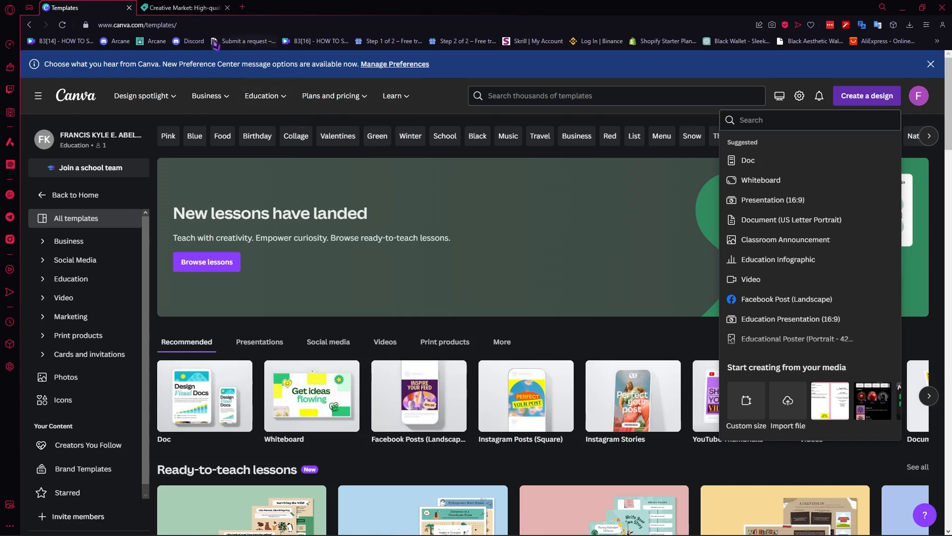
- Switch from Canva to the Creative Market browser tab
click(181, 8)
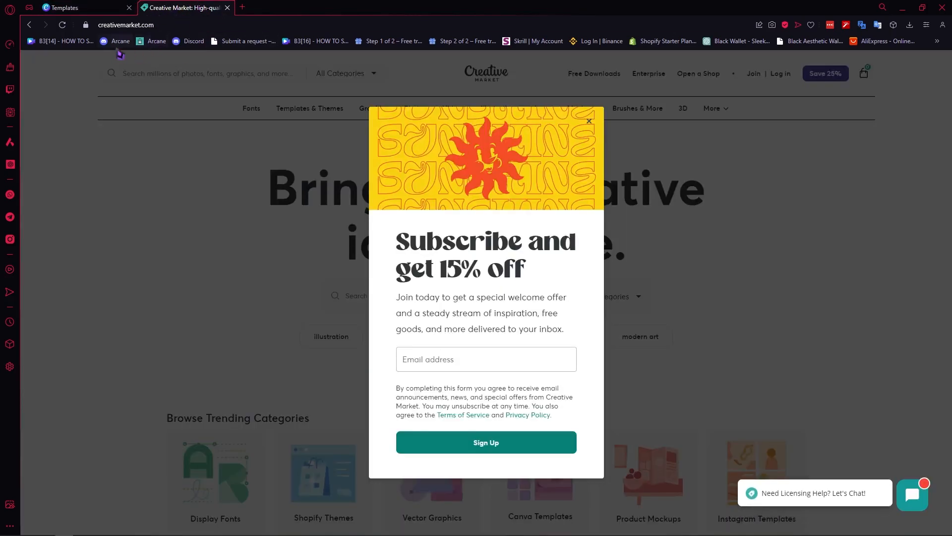
- Close the Creative Market subscribe popup and look over the homepage
click(590, 123)
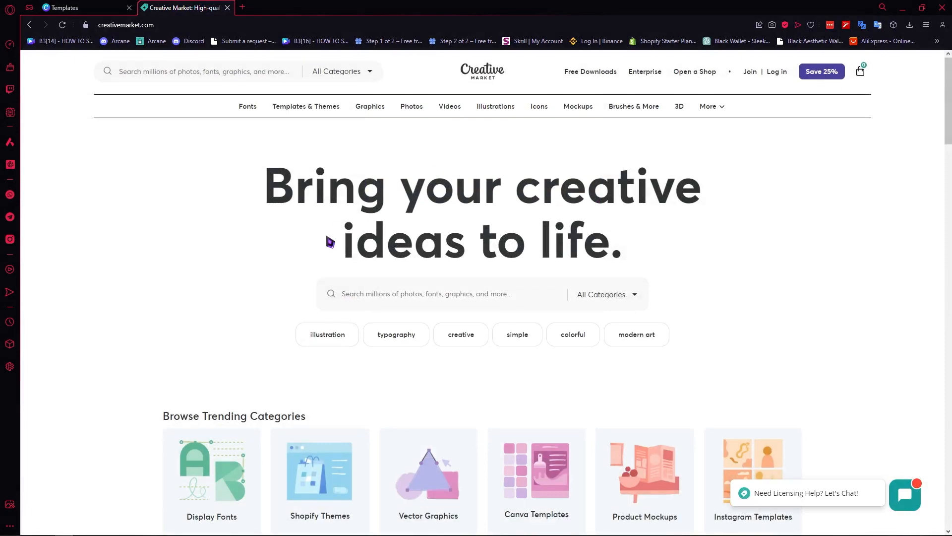
scroll(331, 242, down, 9)
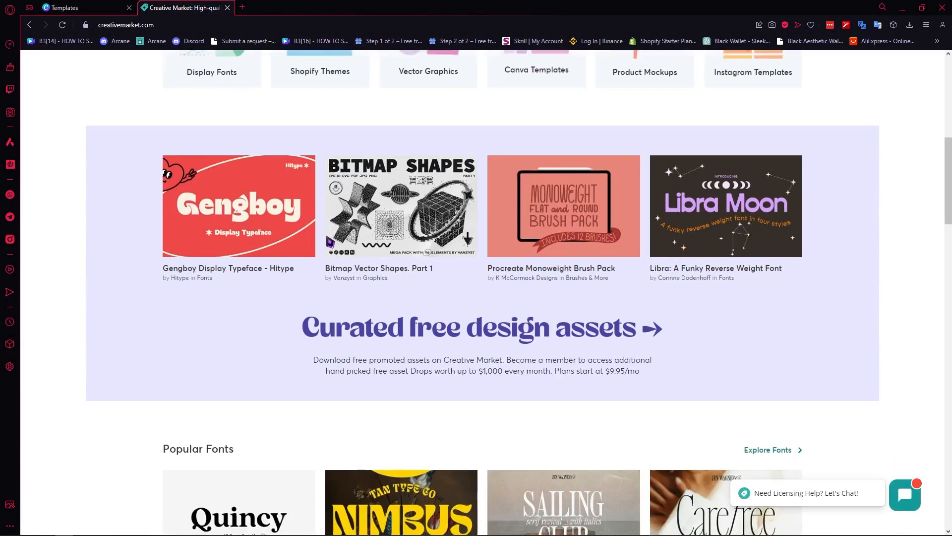
scroll(346, 259, down, 8)
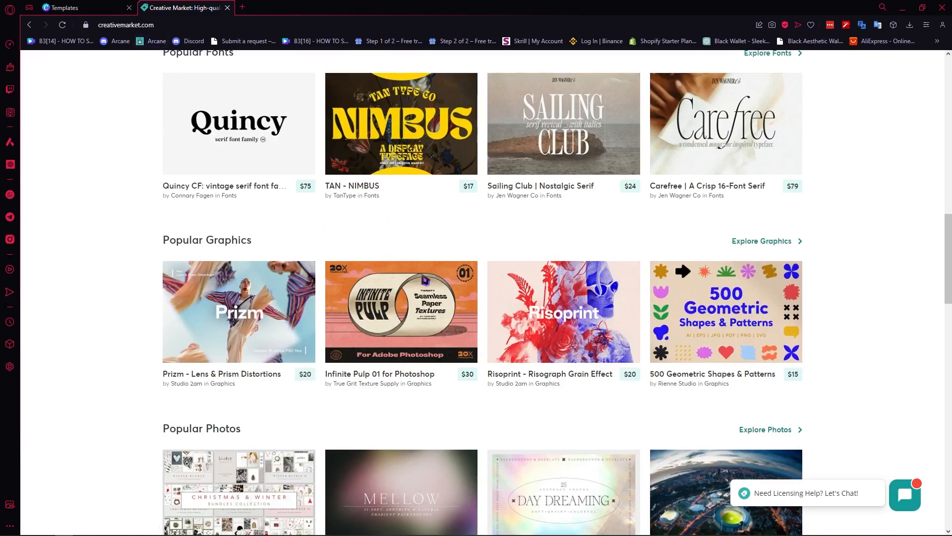
scroll(417, 255, up, 6)
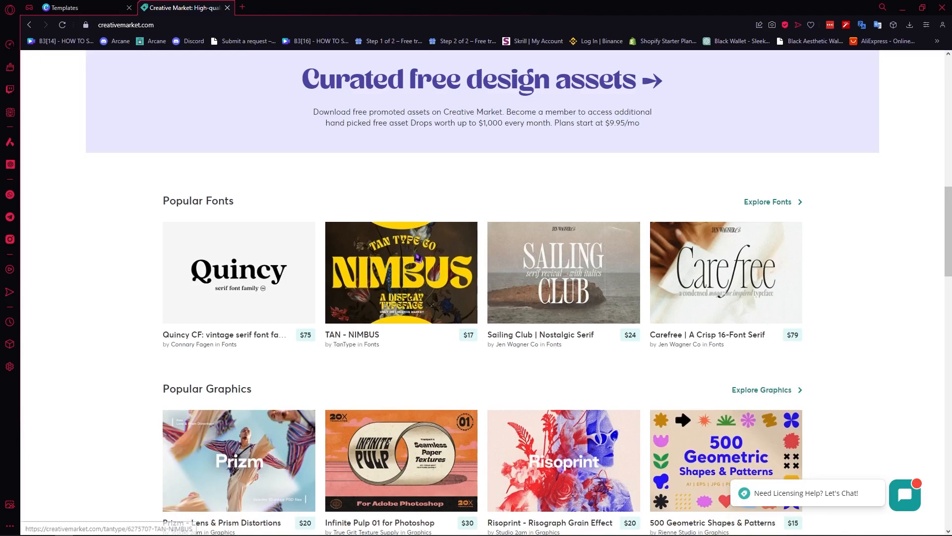
scroll(387, 178, up, 10)
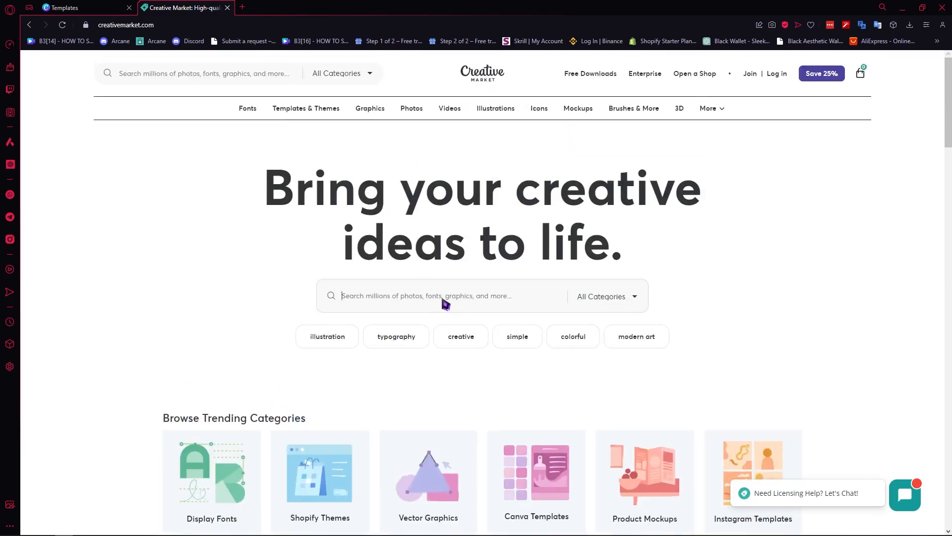
- Search Creative Market for 'poster' and open the VINTAGE GALLERY – art project listing
text(poster)
key(Return)
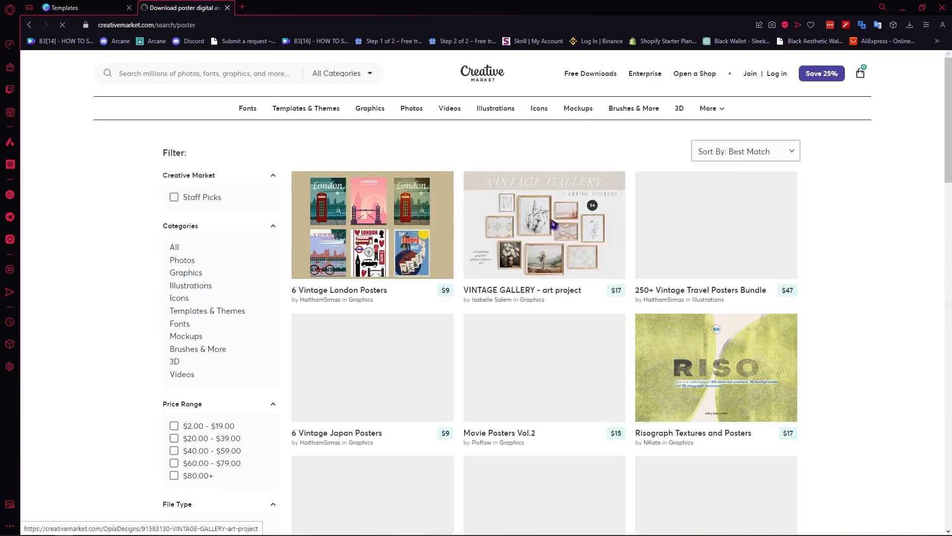
scroll(468, 489, down, 2)
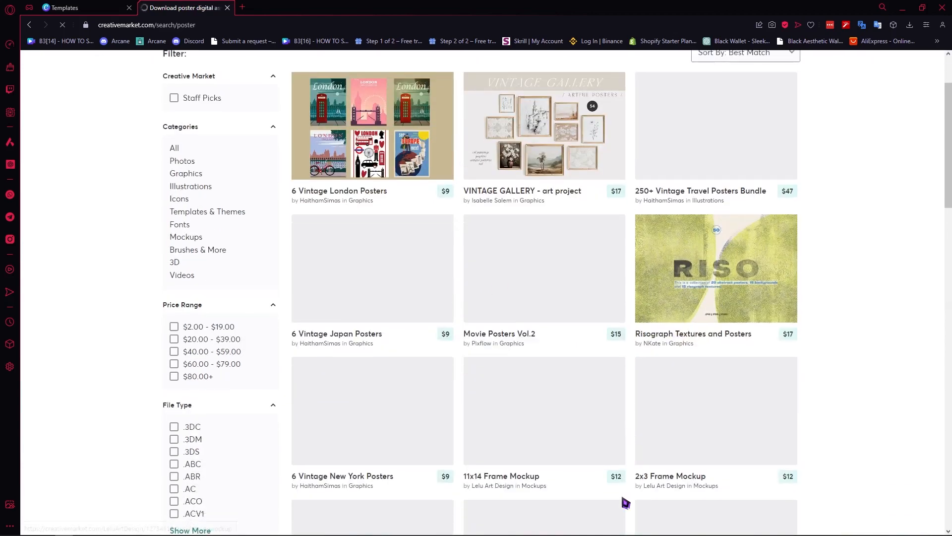
scroll(444, 252, up, 2)
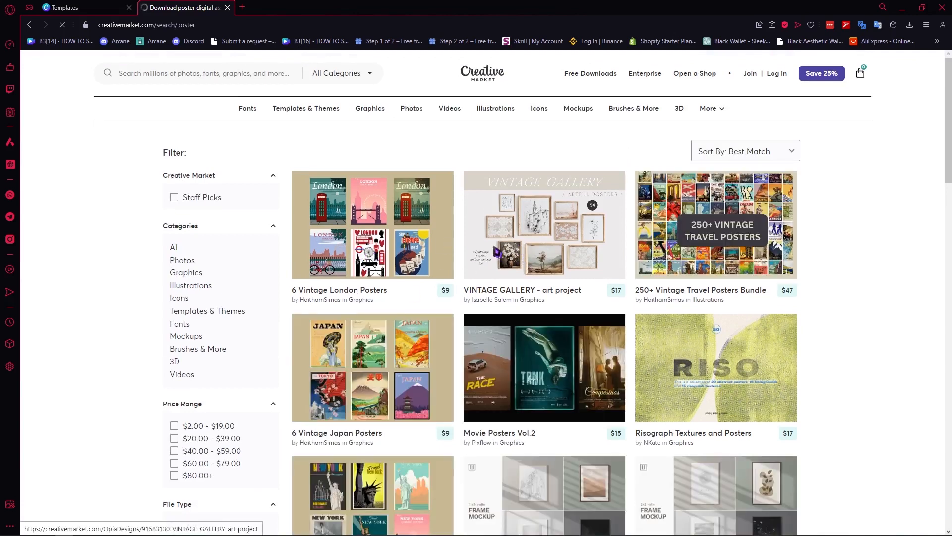
click(496, 252)
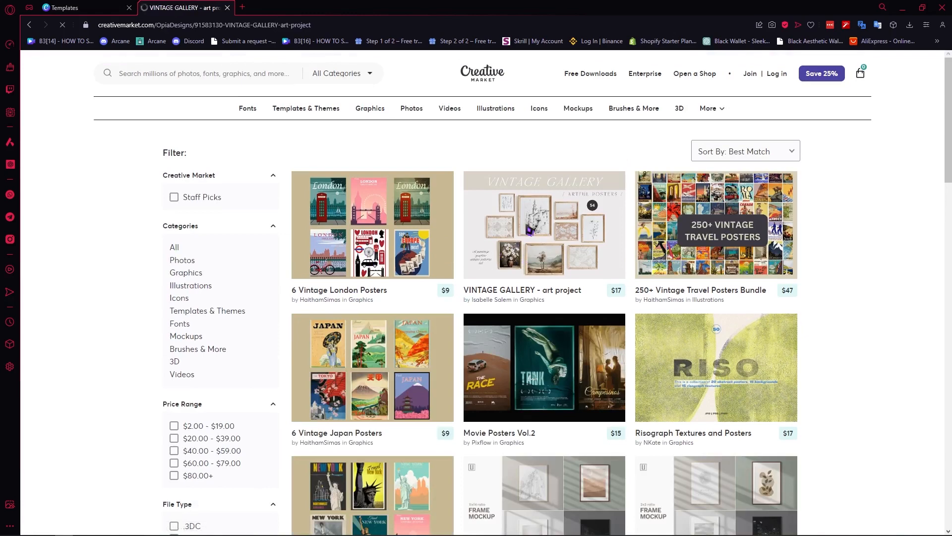
- Compare licences and pick Extended Commercial at $90.00 for VINTAGE GALLERY, then return to Canva
scroll(528, 230, down, 1)
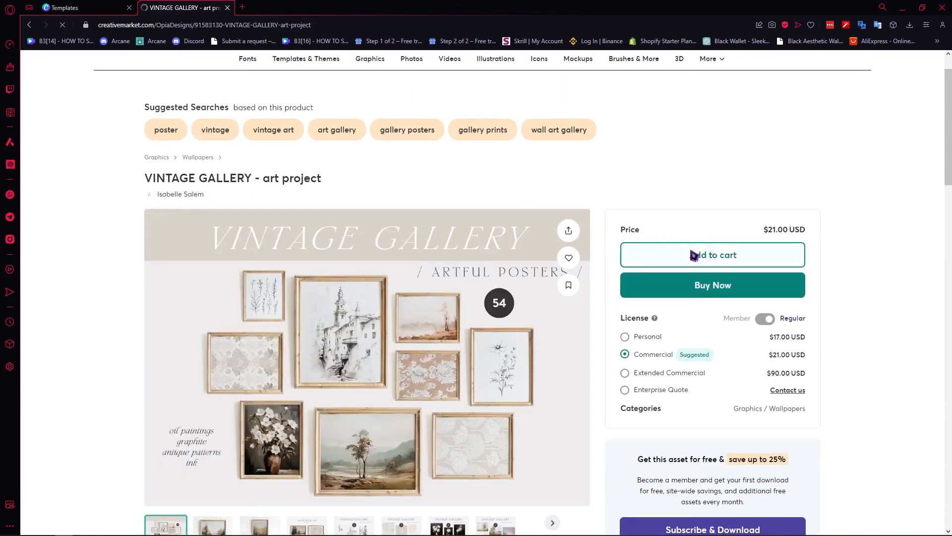
scroll(709, 250, down, 2)
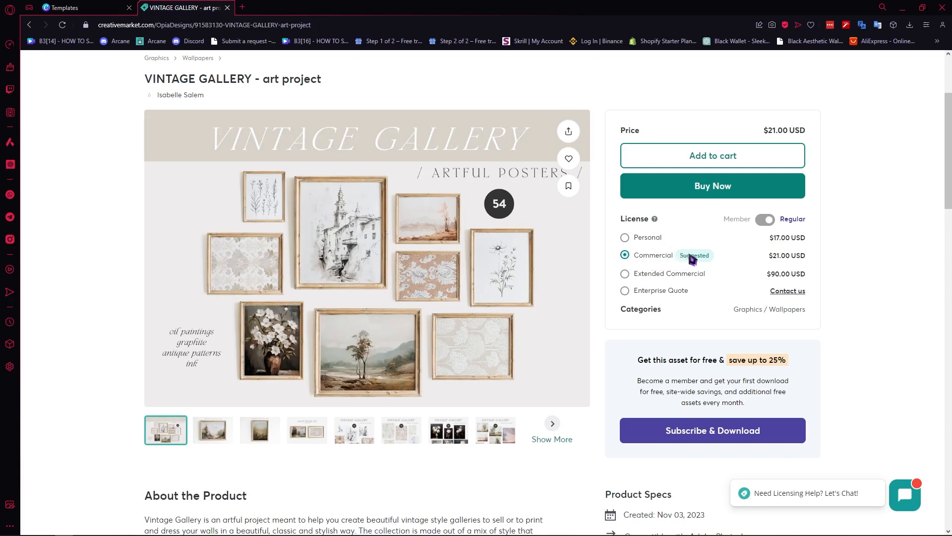
click(648, 238)
click(657, 275)
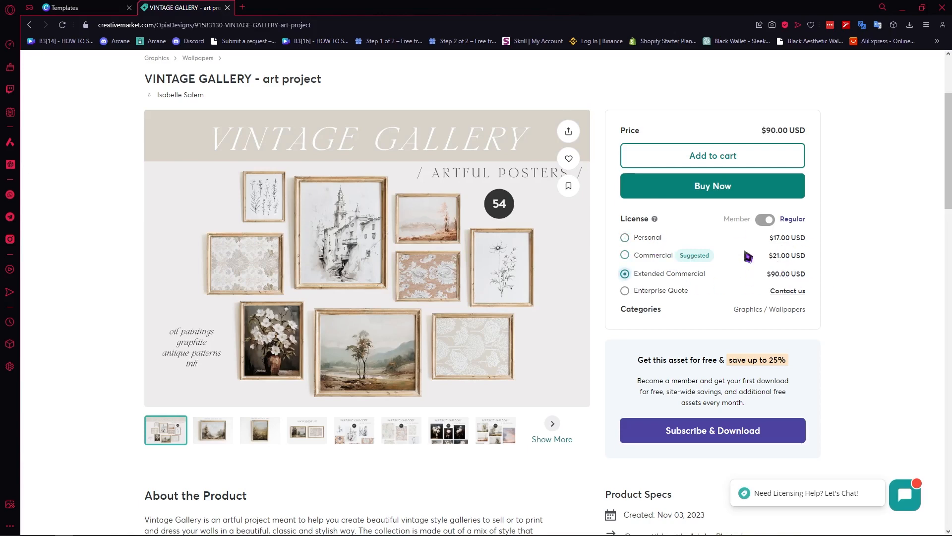
scroll(682, 412, up, 3)
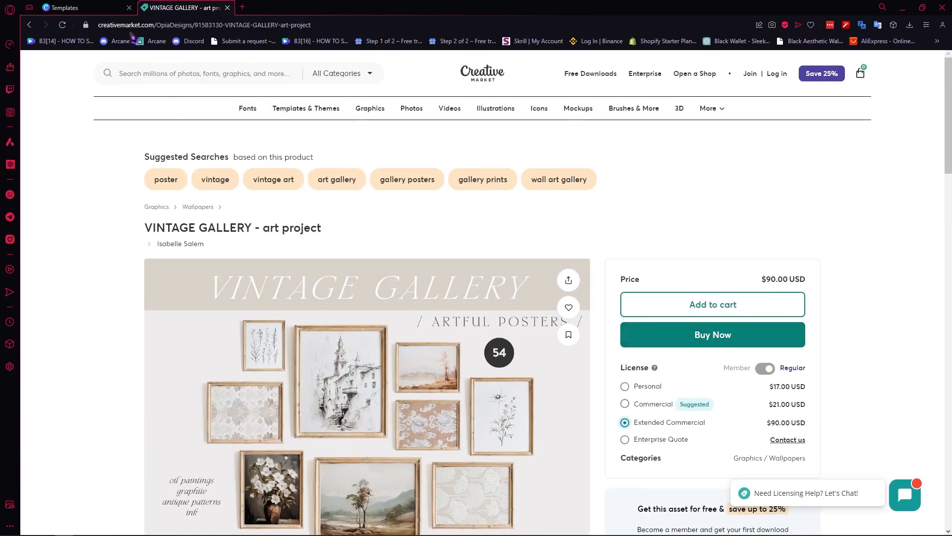
click(84, 8)
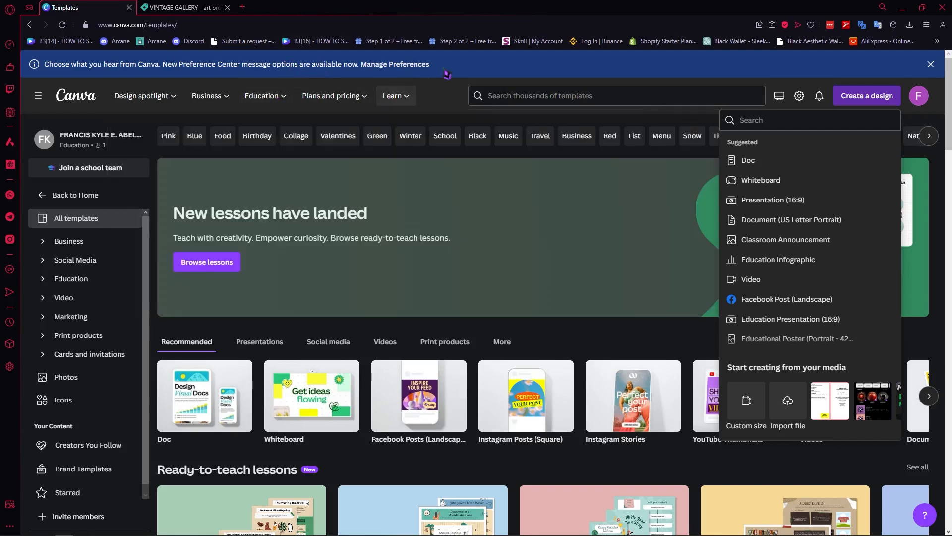
- Create a Custom size design in inches, 11 wide by 14 high
click(513, 56)
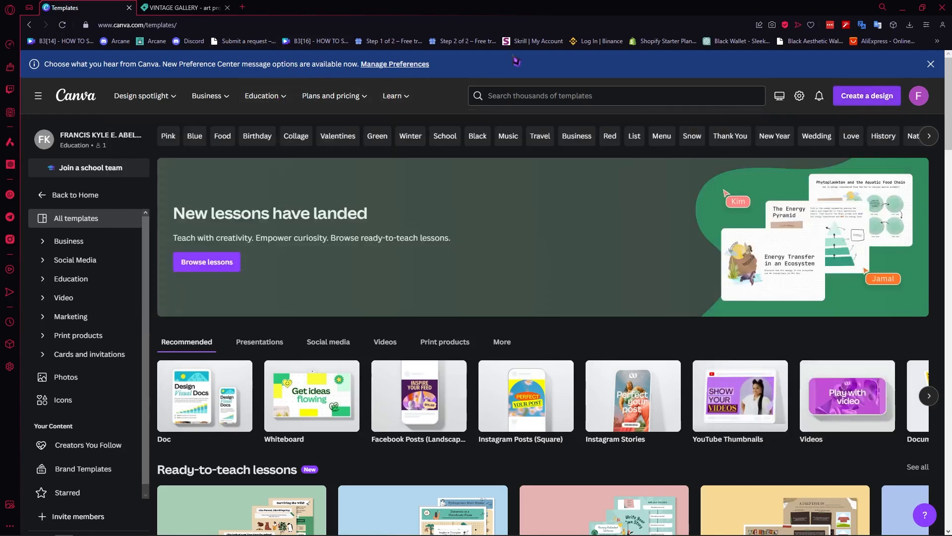
click(858, 102)
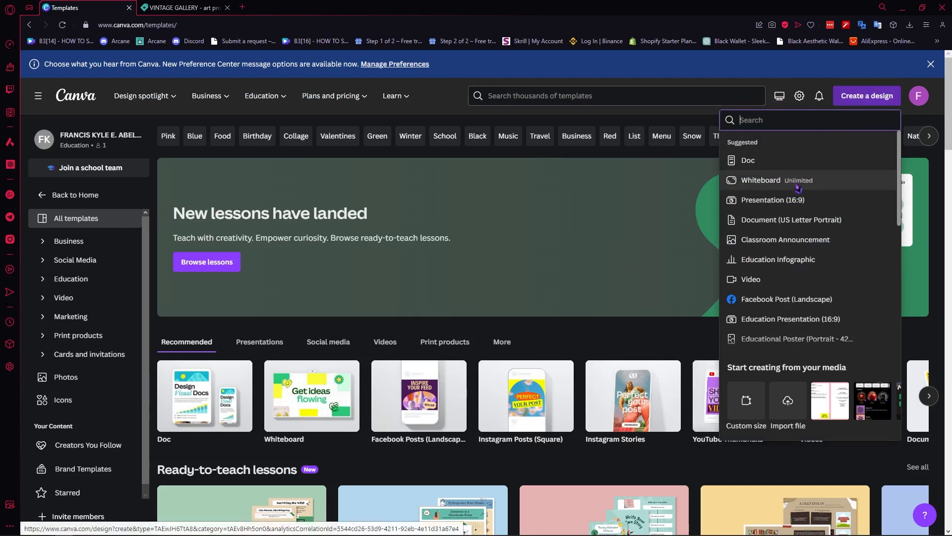
scroll(793, 240, down, 2)
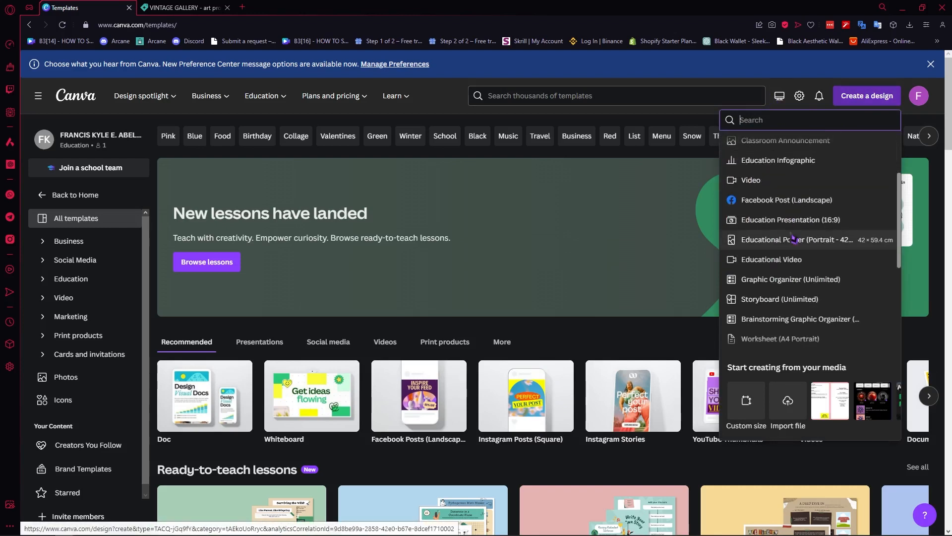
scroll(794, 251, down, 1)
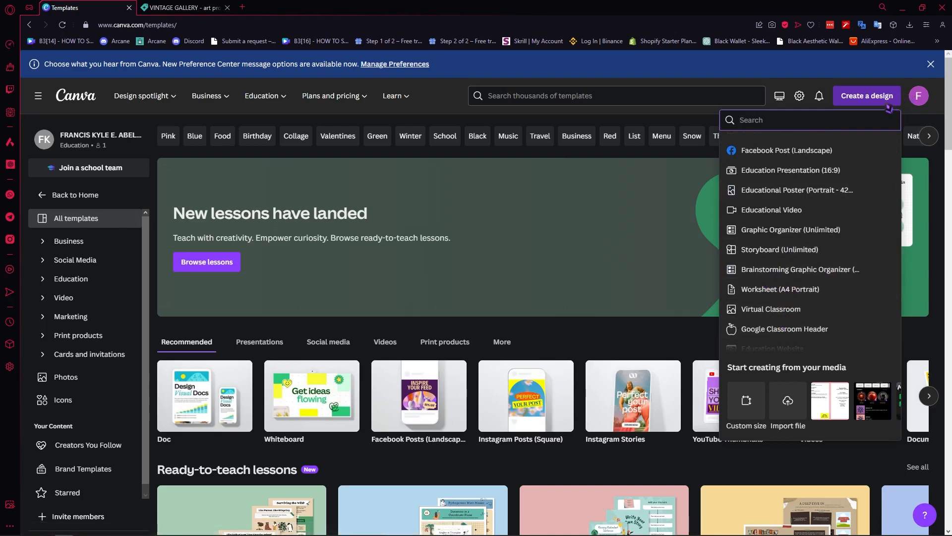
click(747, 399)
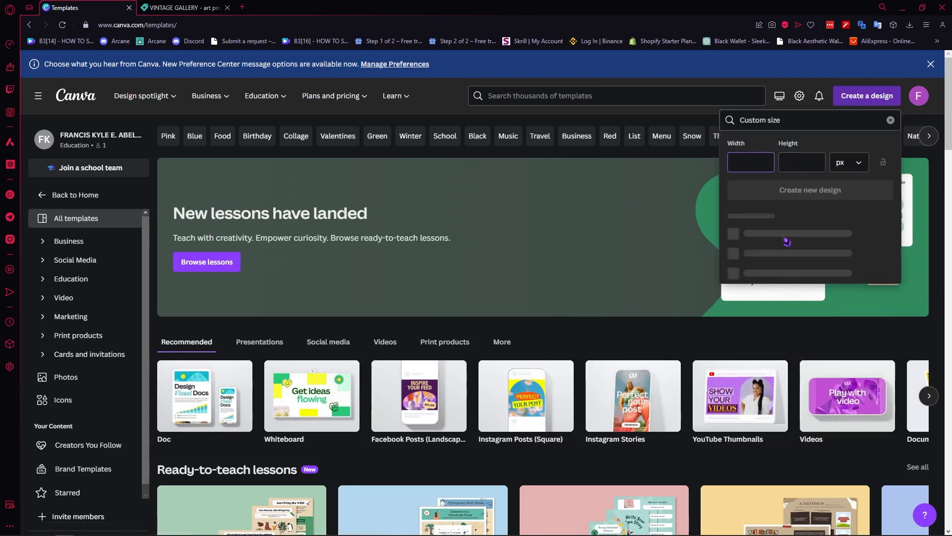
click(845, 164)
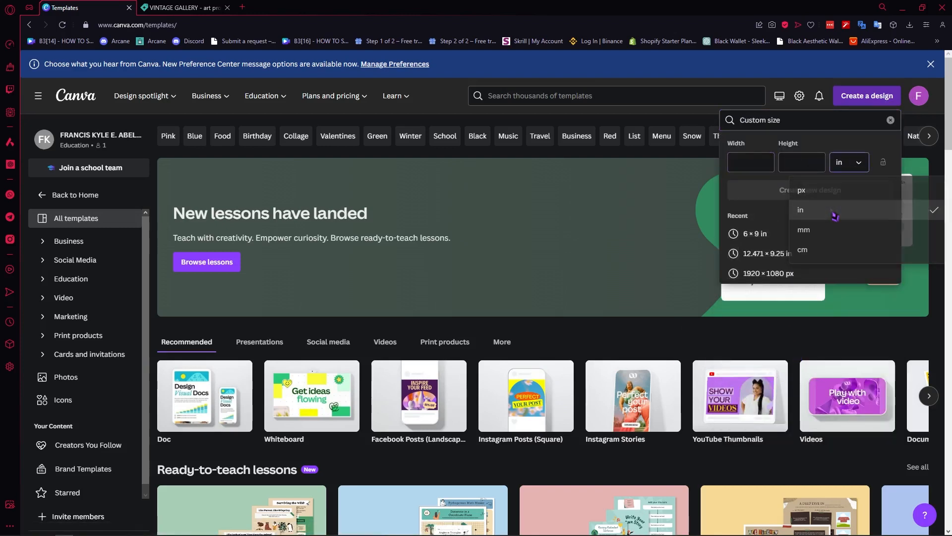
click(837, 211)
click(769, 166)
text(11)
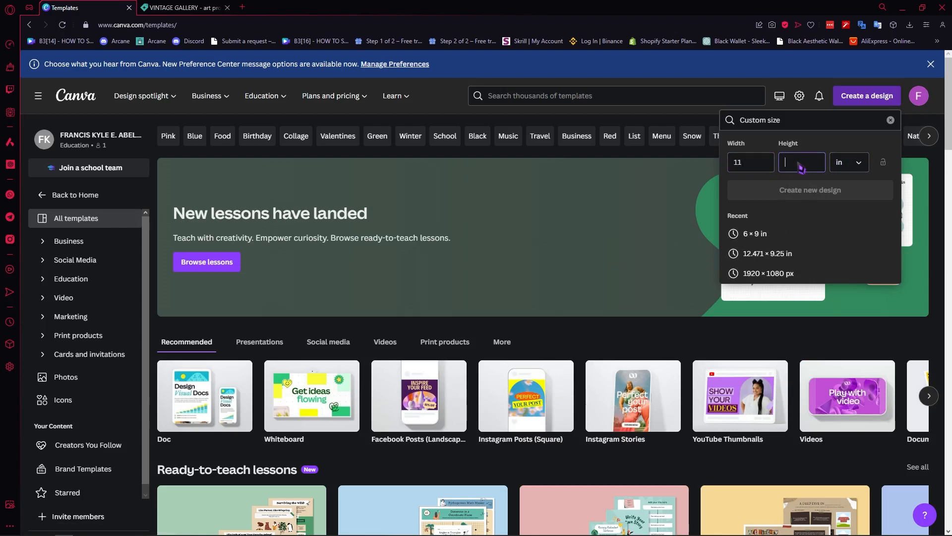
text(14)
click(804, 198)
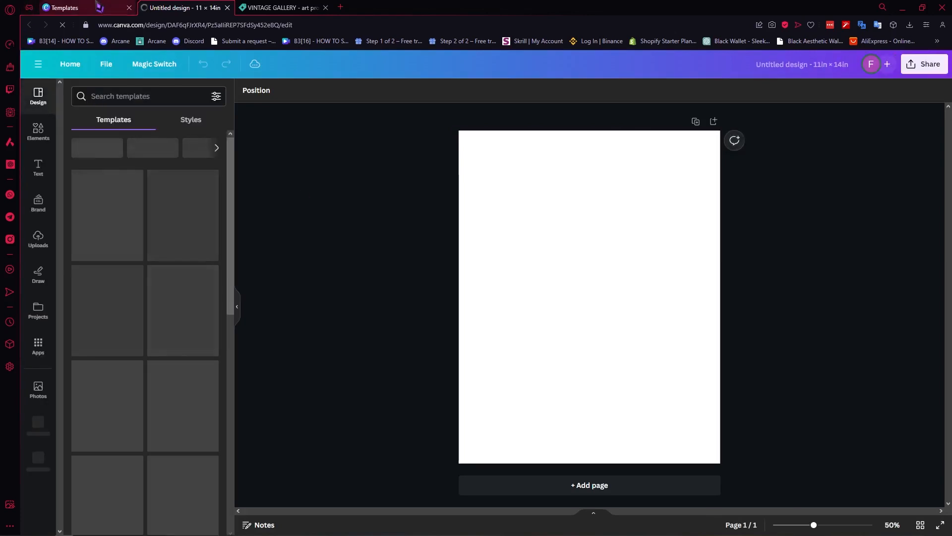
click(75, 8)
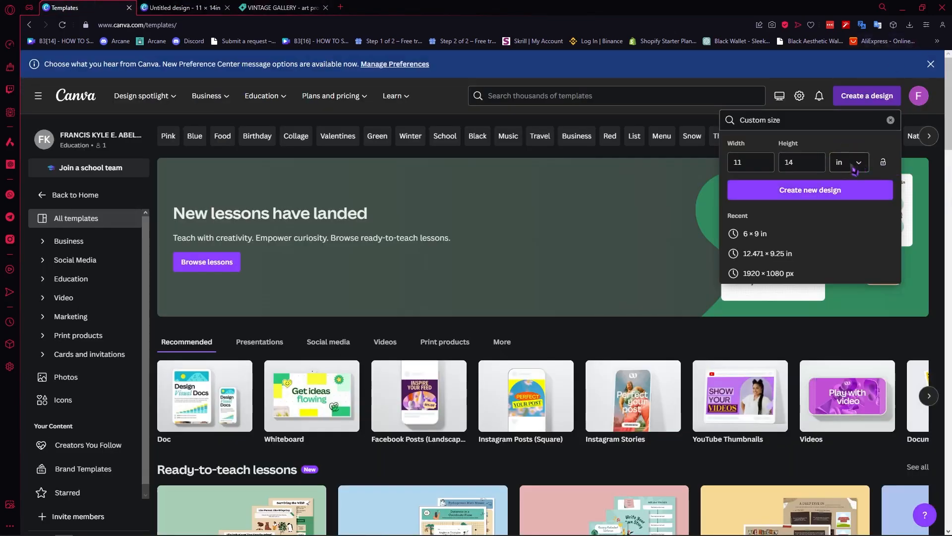
click(853, 168)
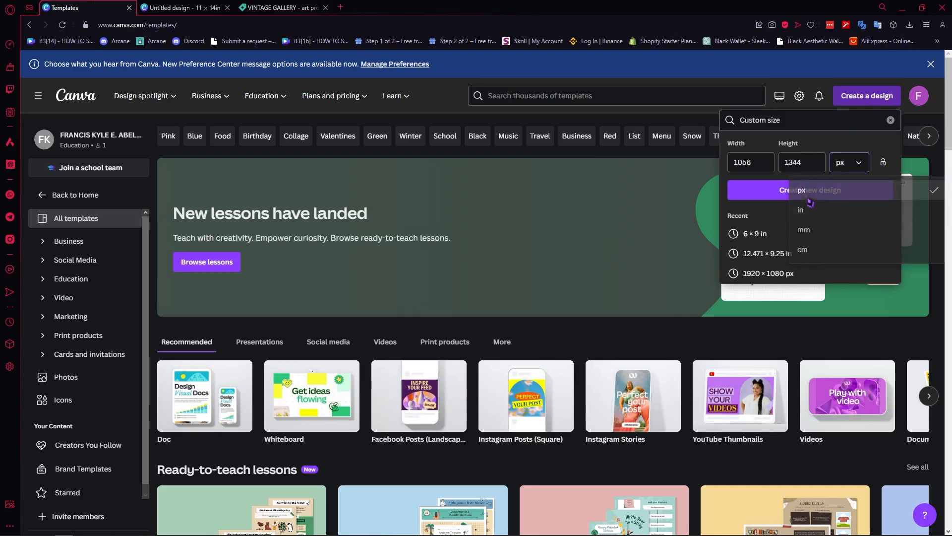
click(808, 190)
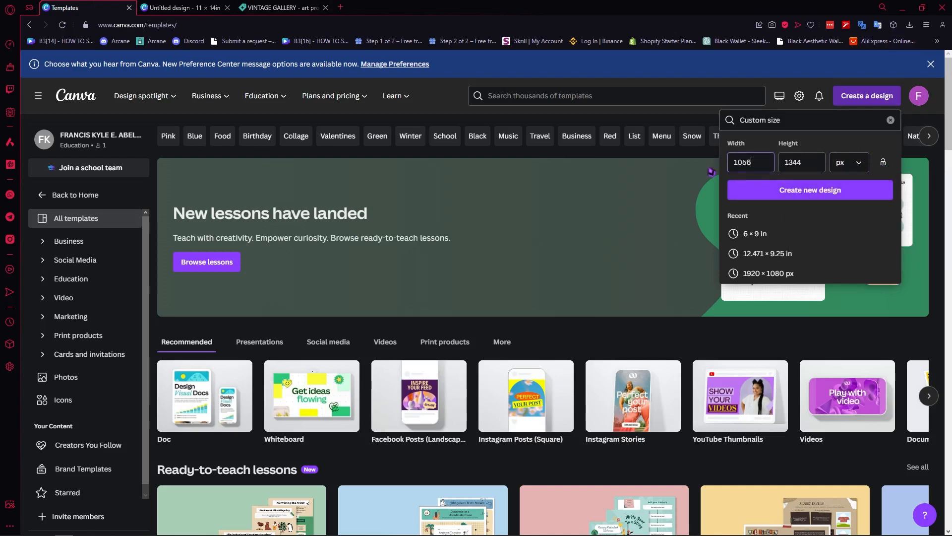
key(BackSpace)
key(BackSpace)
key(BackSpace)
click(190, 7)
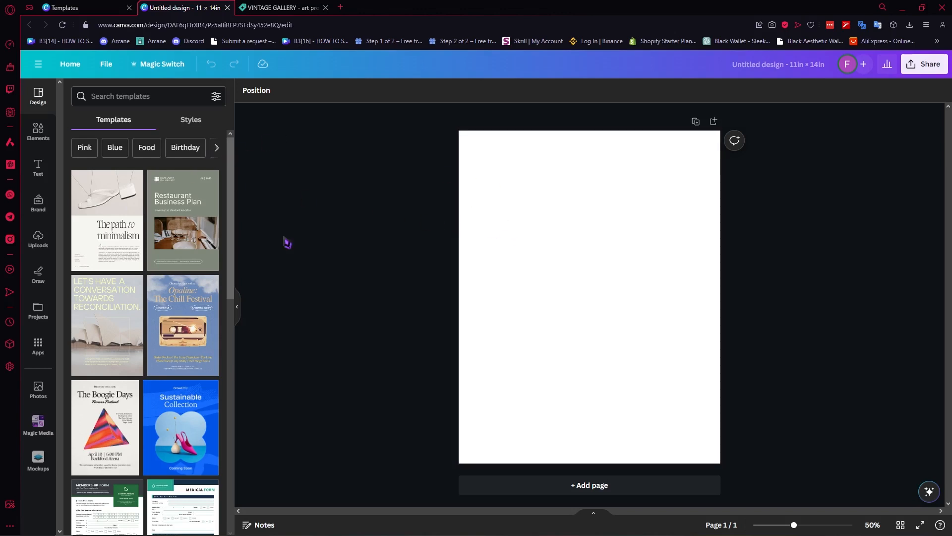
- Search Canva templates for 'posters'
click(153, 104)
text(posters)
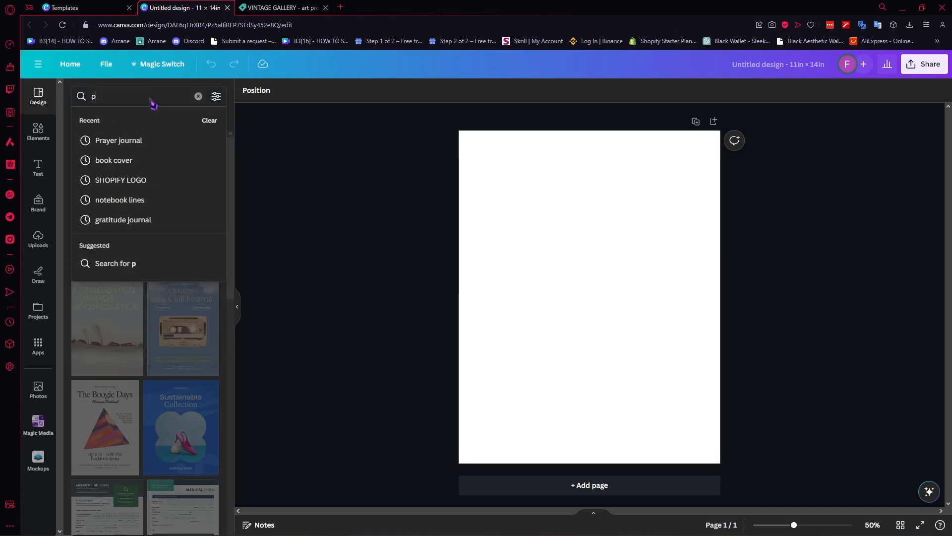
key(Return)
click(151, 99)
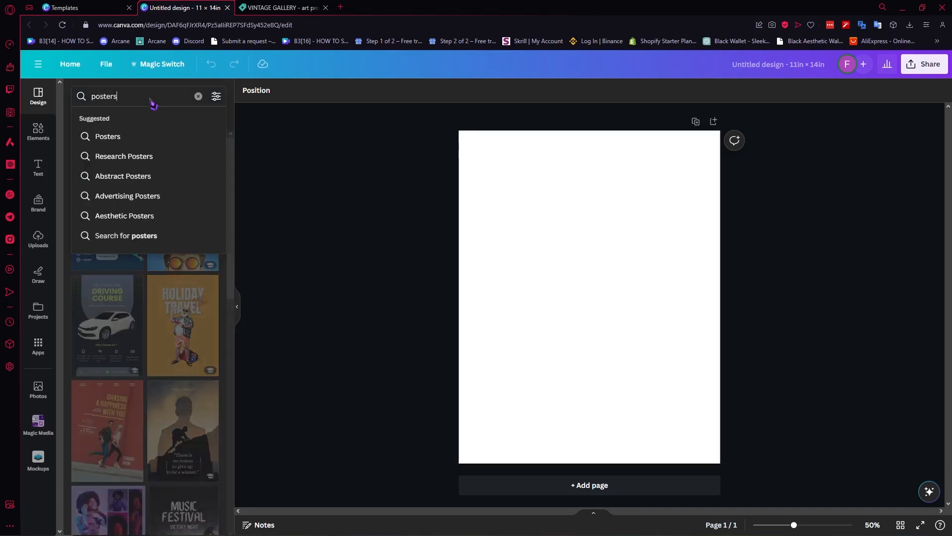
click(345, 145)
scroll(181, 268, down, 7)
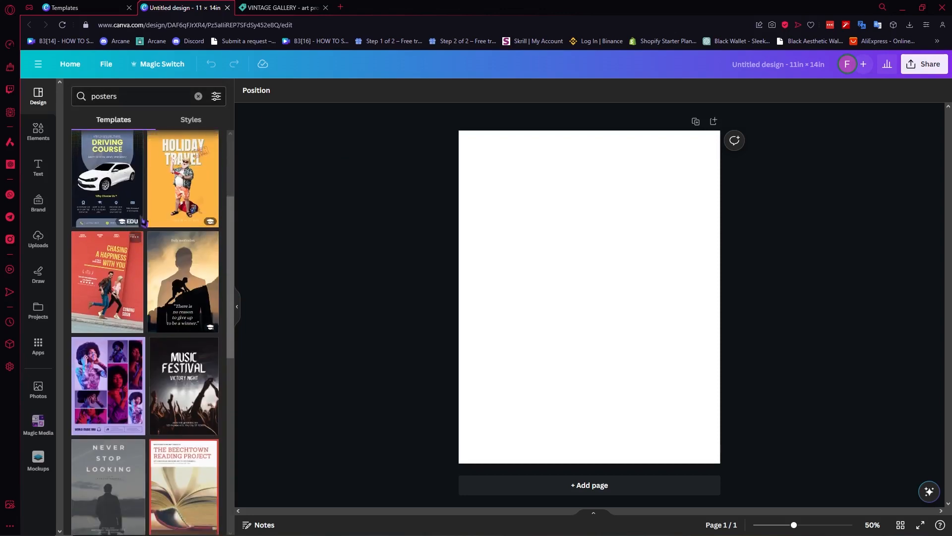
scroll(168, 318, up, 8)
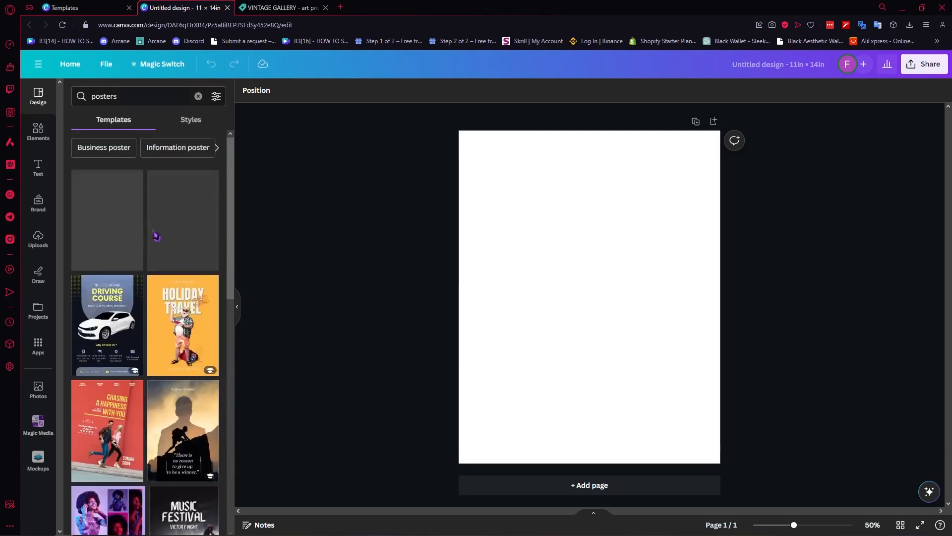
- Refine the template search to 'posters for babies' and browse the results
click(148, 100)
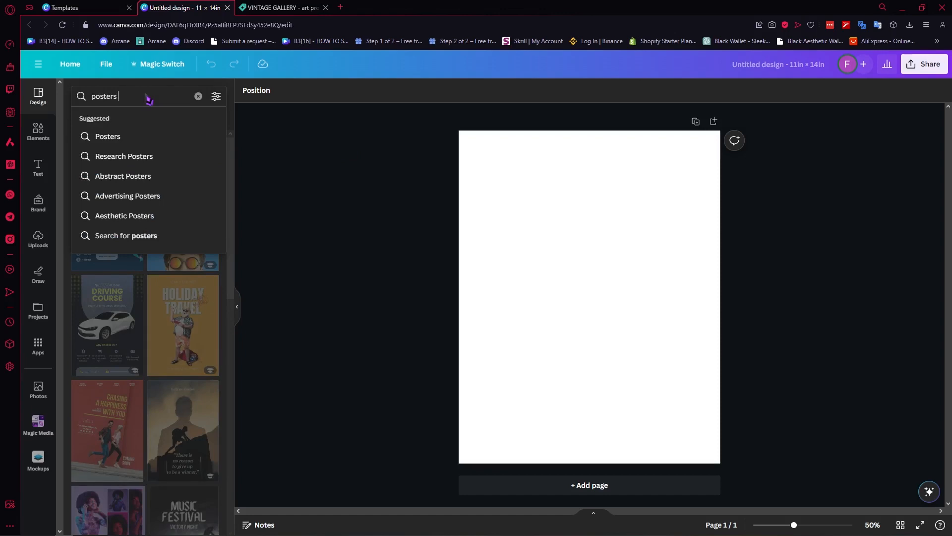
text(for baie)
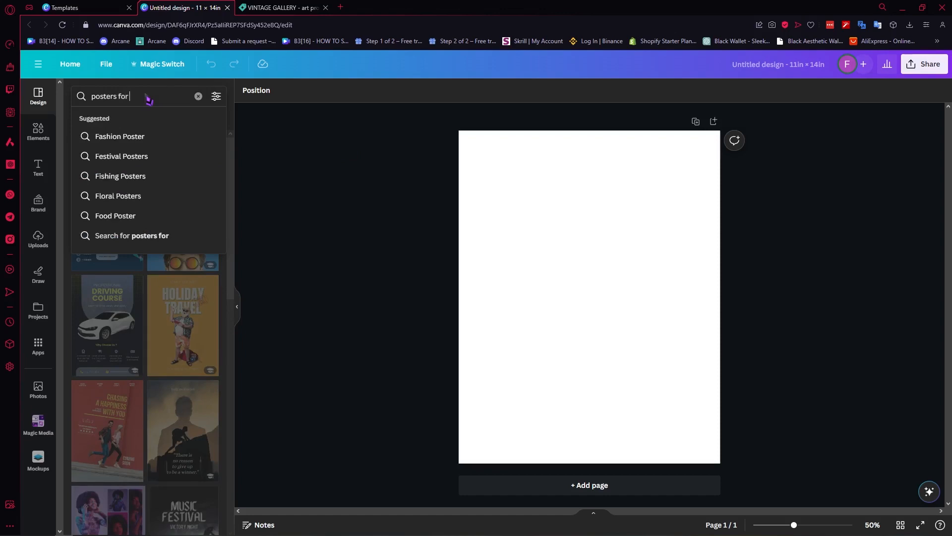
key(Return)
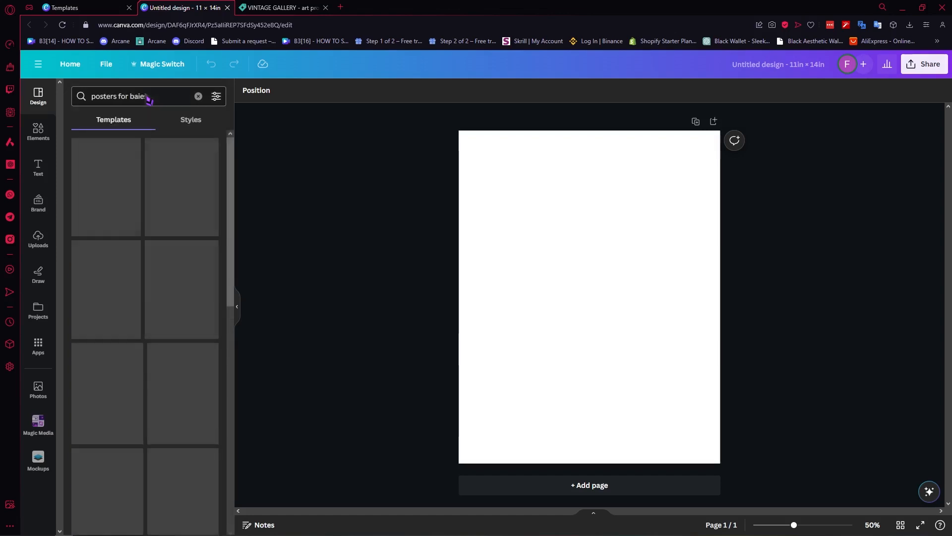
click(148, 97)
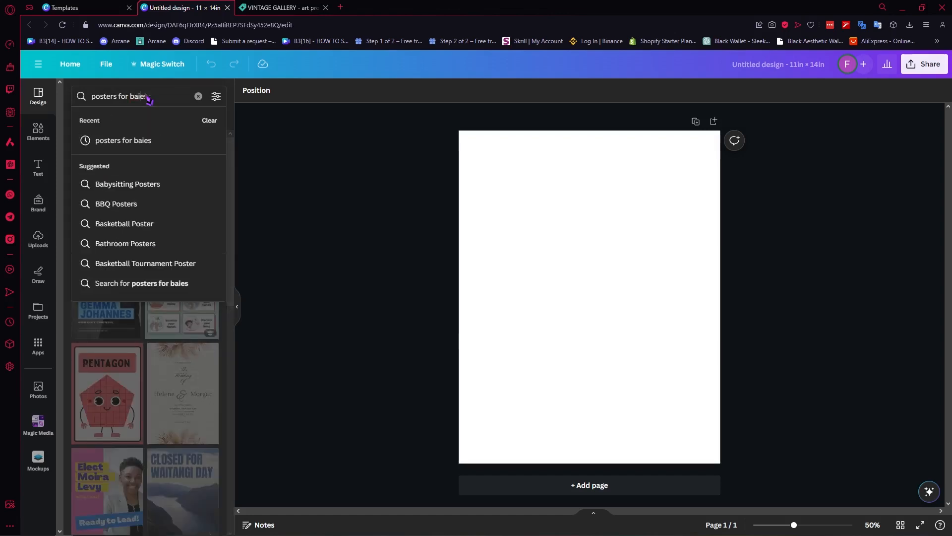
text(b)
key(Return)
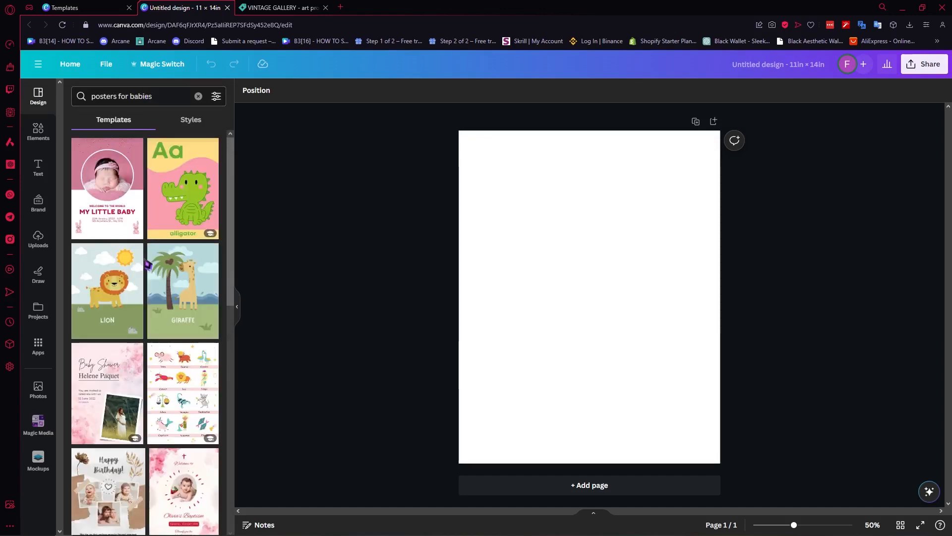
scroll(183, 289, down, 3)
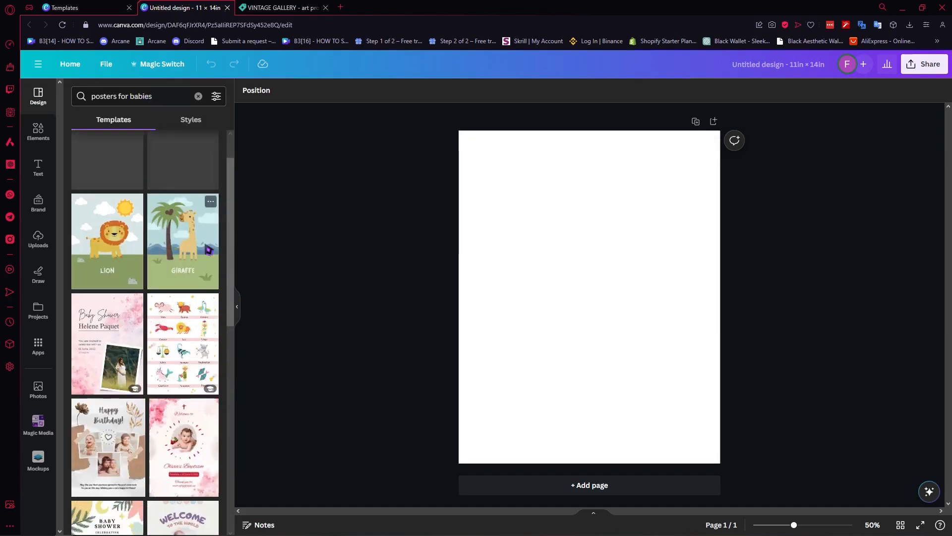
scroll(182, 289, up, 2)
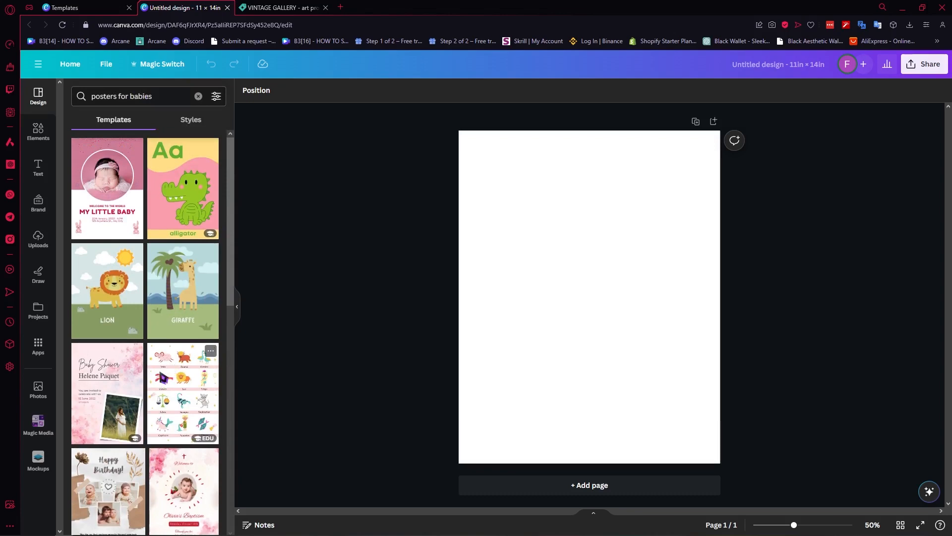
scroll(171, 372, down, 6)
scroll(182, 346, down, 5)
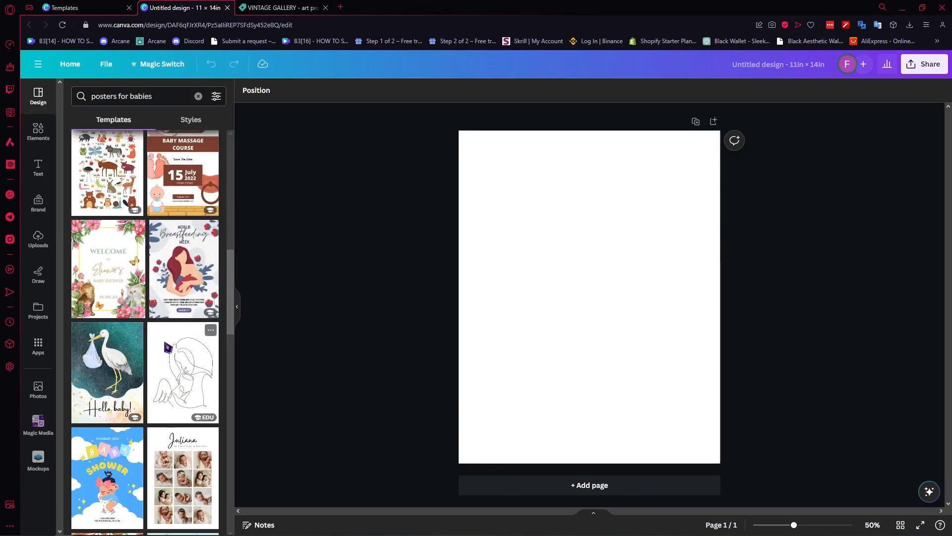
scroll(152, 272, down, 2)
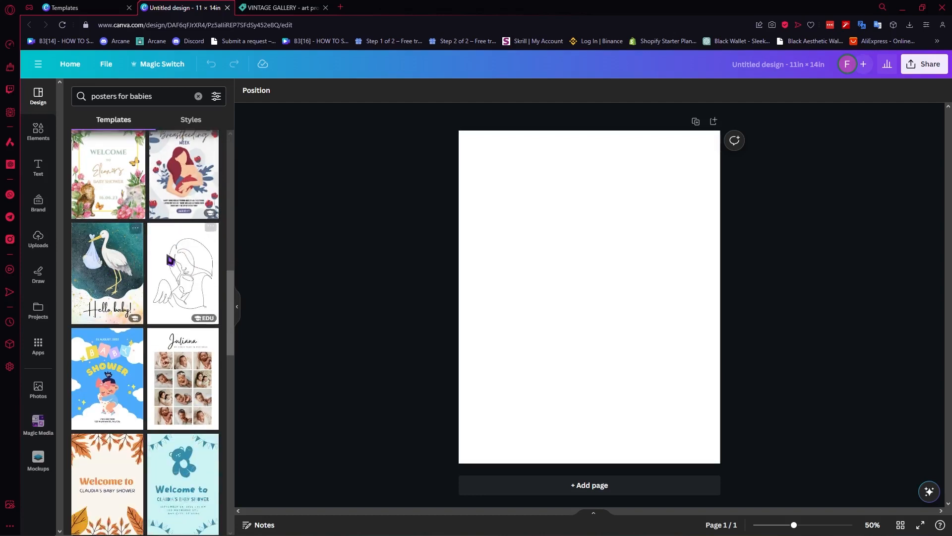
scroll(179, 290, down, 3)
scroll(188, 311, down, 8)
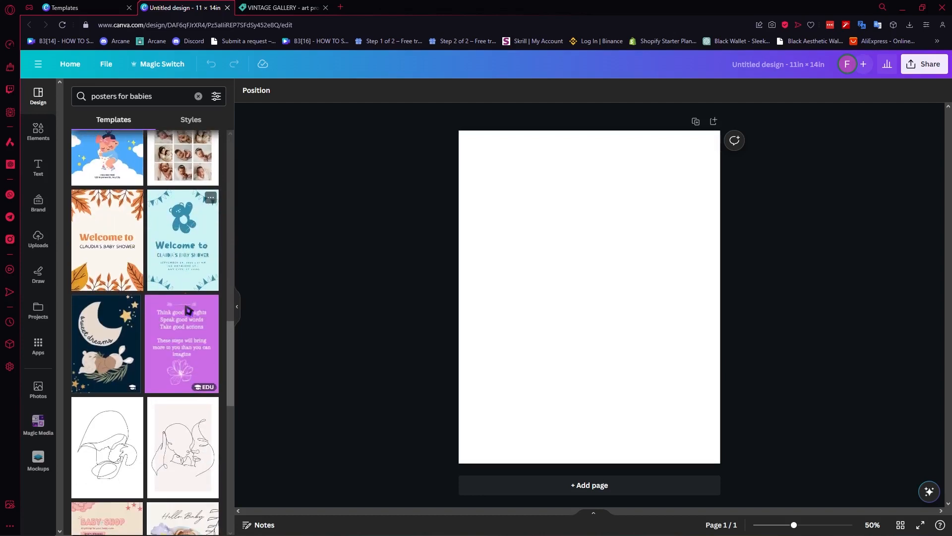
scroll(196, 367, up, 15)
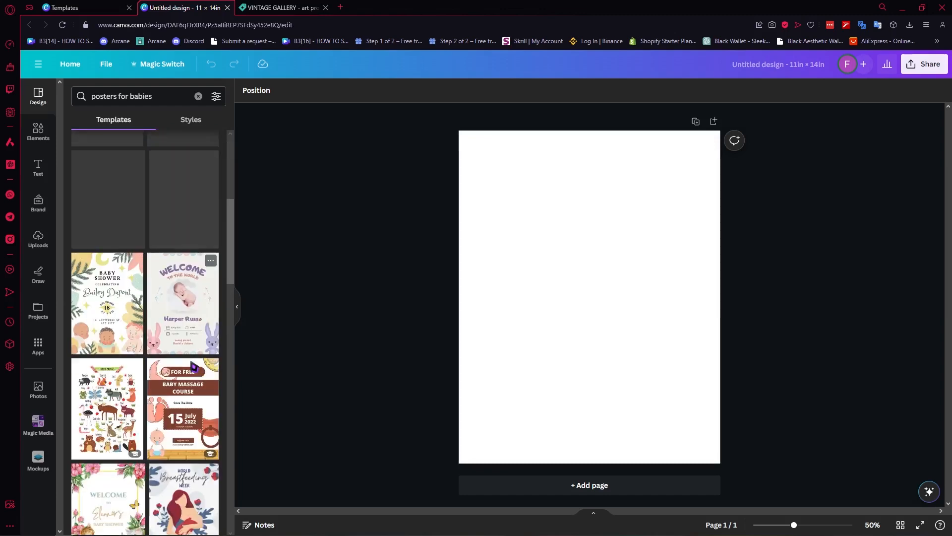
scroll(198, 368, up, 5)
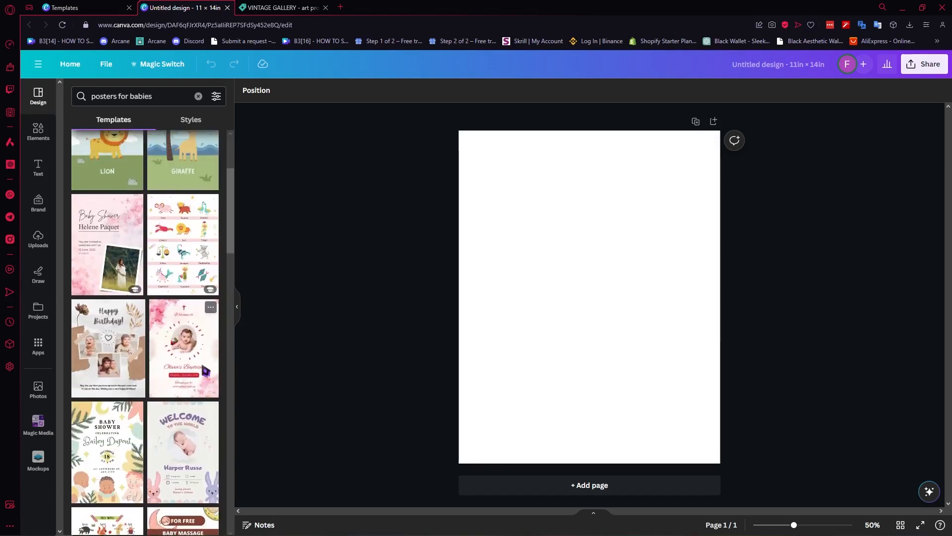
scroll(205, 371, up, 3)
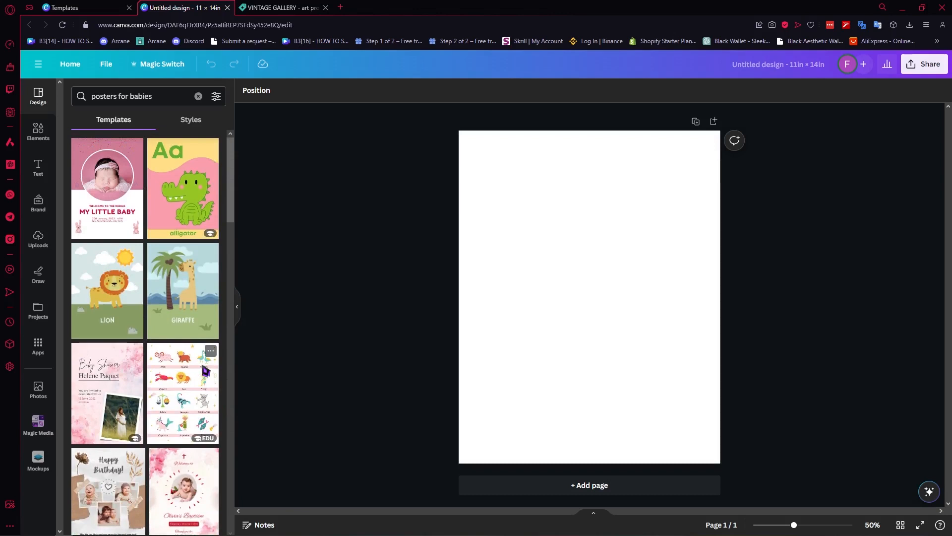
scroll(205, 371, down, 6)
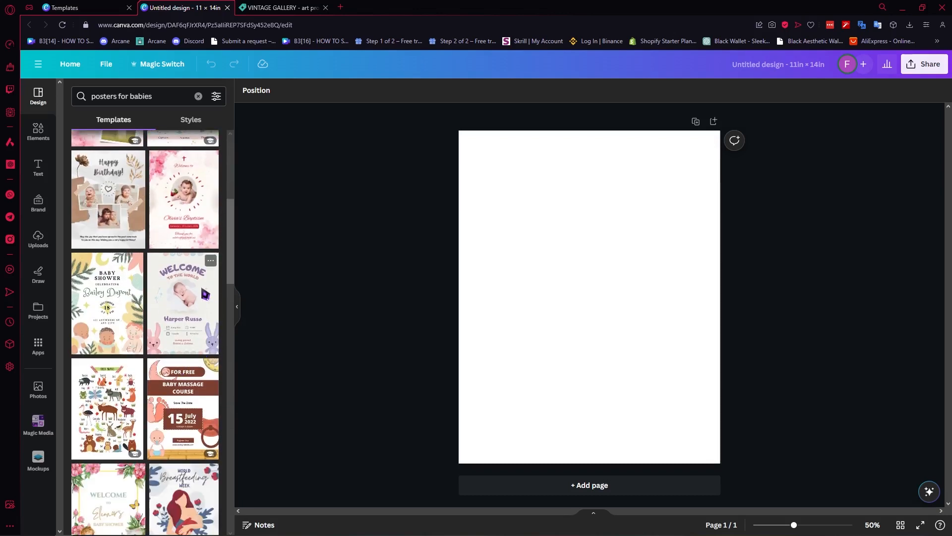
- Apply the baby shower template with three babies, leaves and stars to the page
click(81, 293)
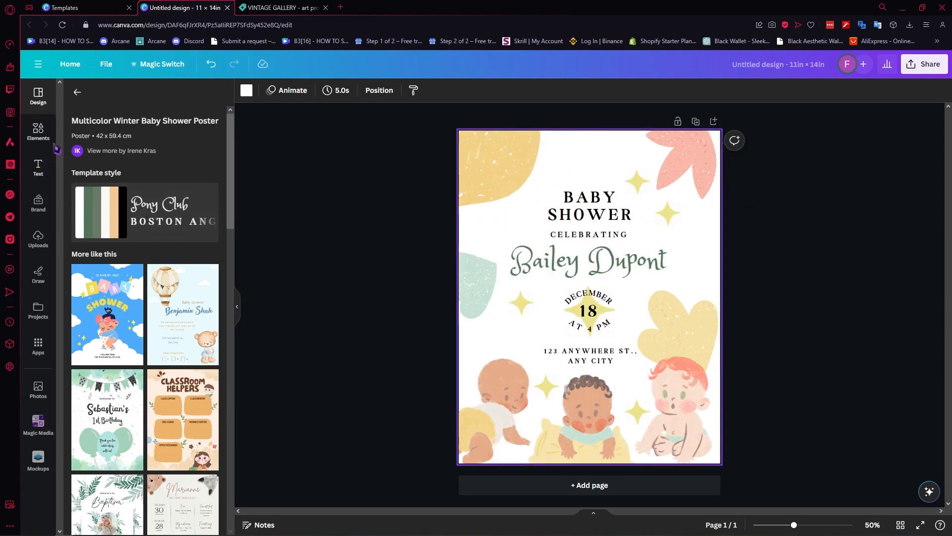
click(77, 92)
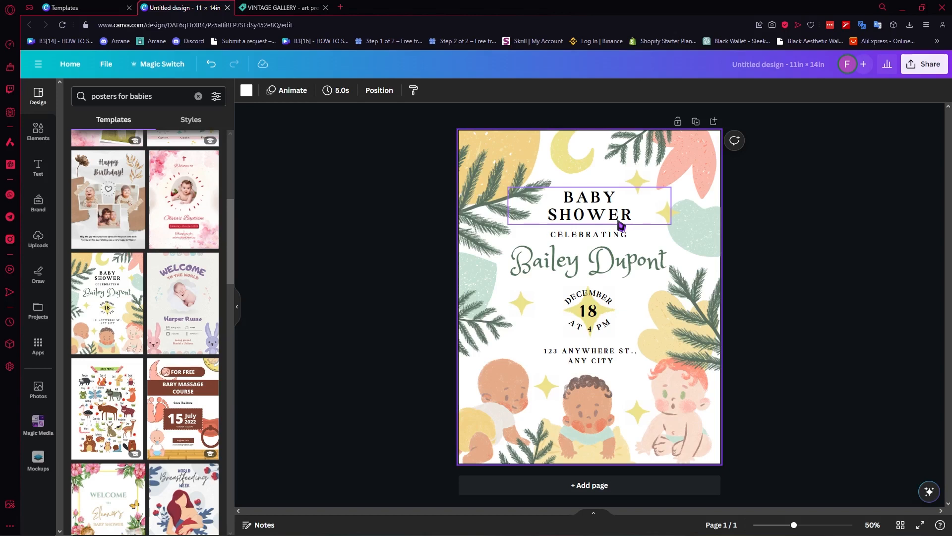
click(808, 208)
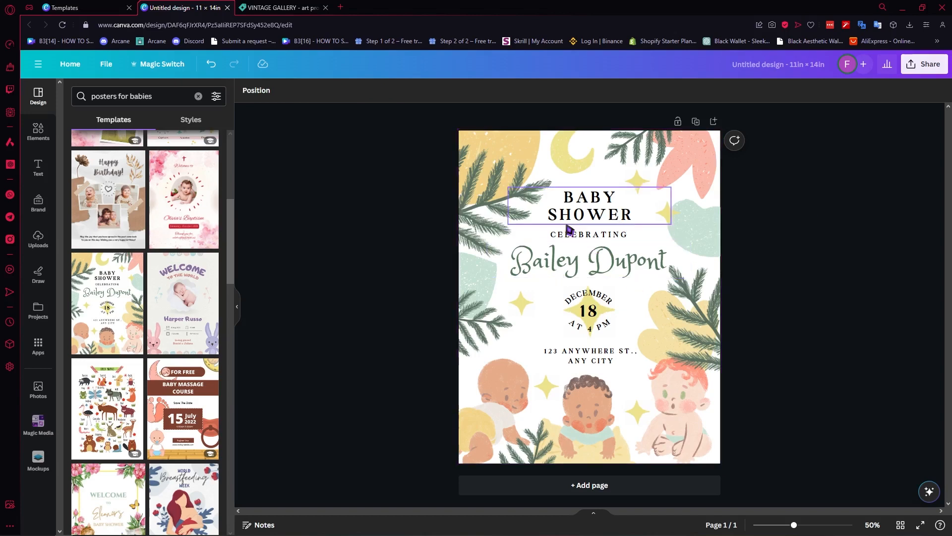
- Delete the DECEMBER, 18, AT 4 PM and address texts from the poster
click(595, 296)
click(793, 269)
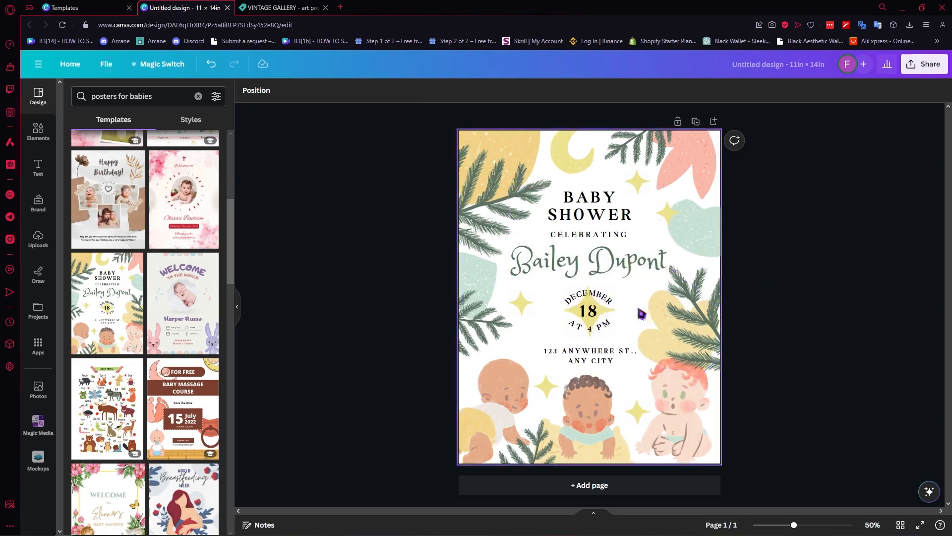
click(609, 313)
key(Delete)
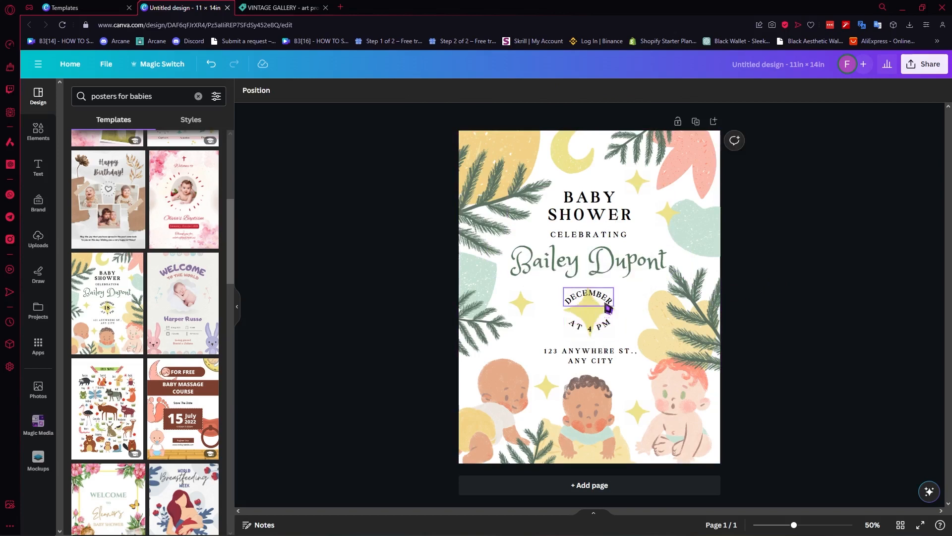
click(608, 306)
key(Delete)
click(605, 326)
key(Delete)
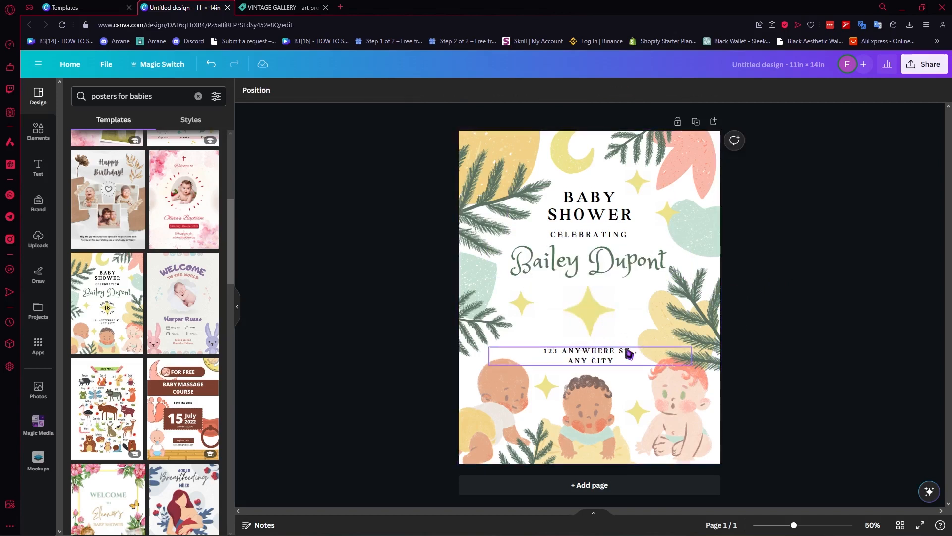
click(629, 354)
key(Delete)
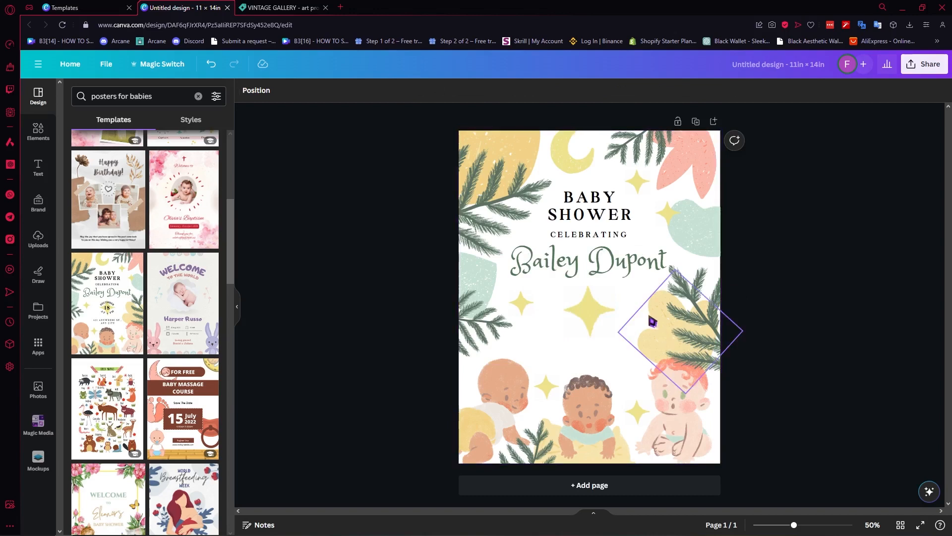
- Change the BABY SHOWER heading to 'BABIES...', then enlarge it and move it lower
click(595, 202)
click(632, 209)
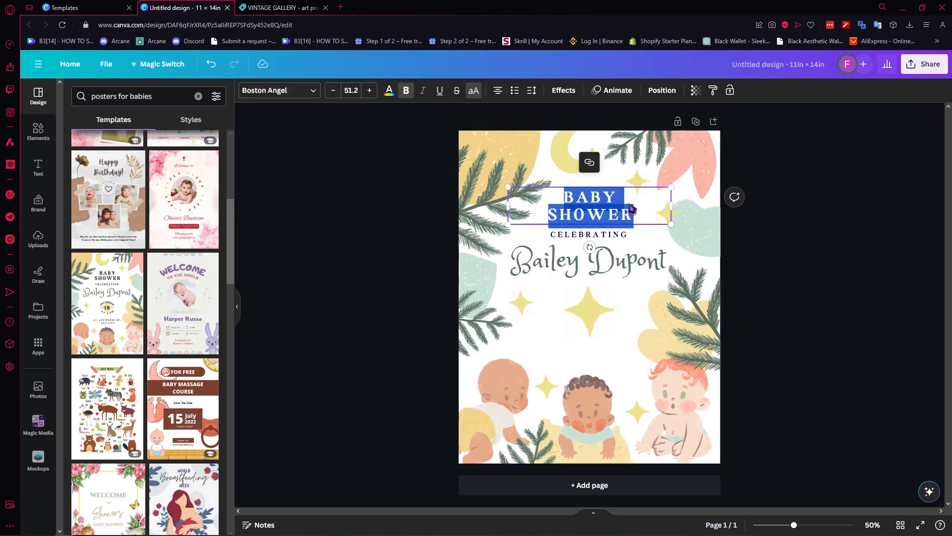
click(744, 227)
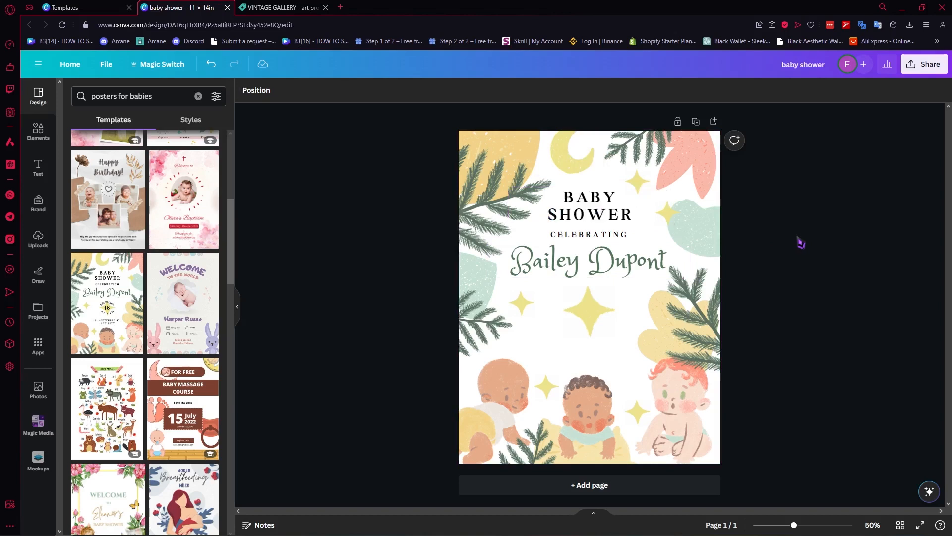
double_click(616, 217)
text(babo)
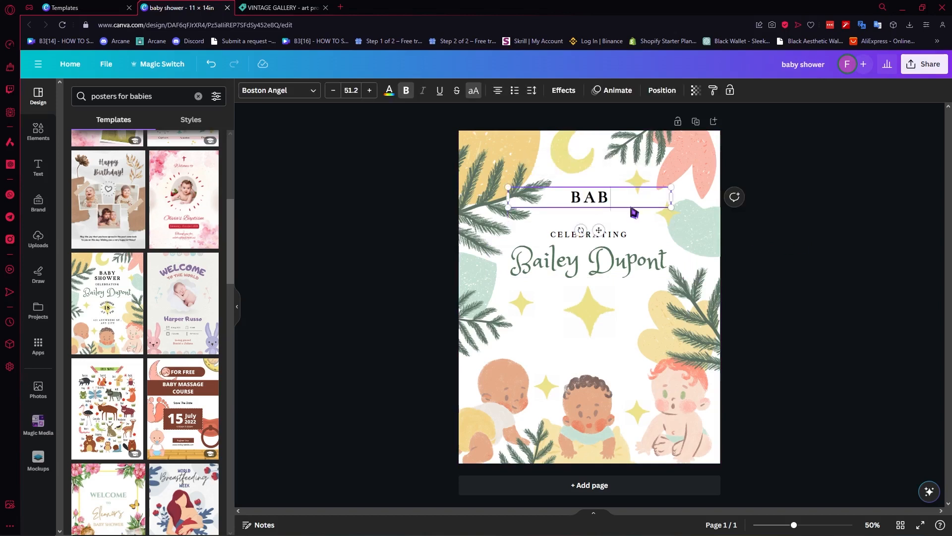
key(BackSpace)
text(ies)
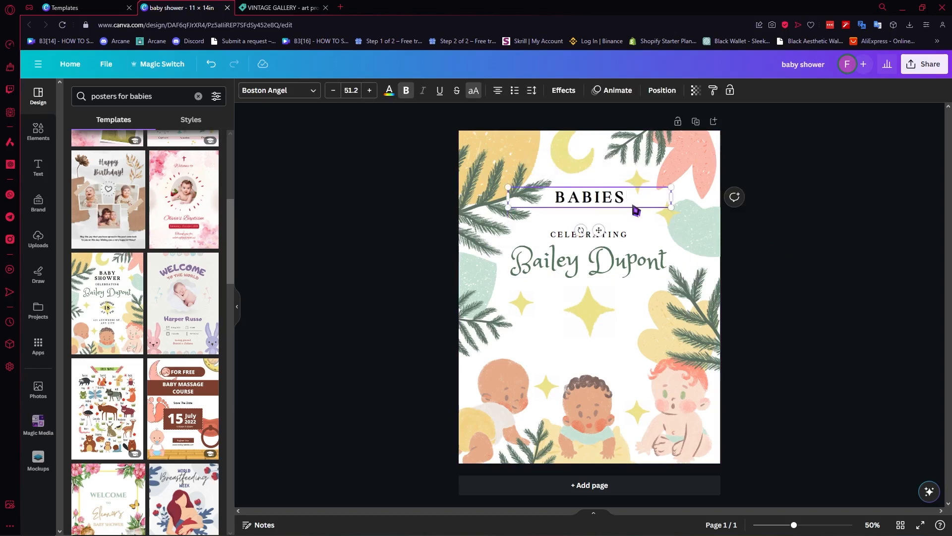
text(...)
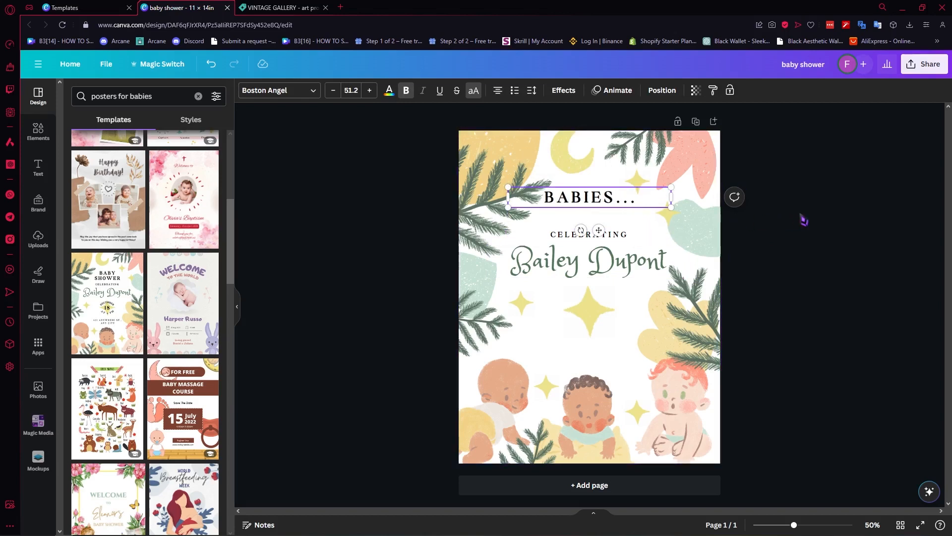
click(803, 219)
click(629, 203)
mouse_move(672, 197)
mouse_down()
mouse_move(630, 198)
mouse_move(661, 182)
mouse_up()
click(784, 196)
drag(610, 201, 614, 216)
- Replace CELEBRATING with 'ARE' and the name placeholder with 'FUN...'
click(615, 236)
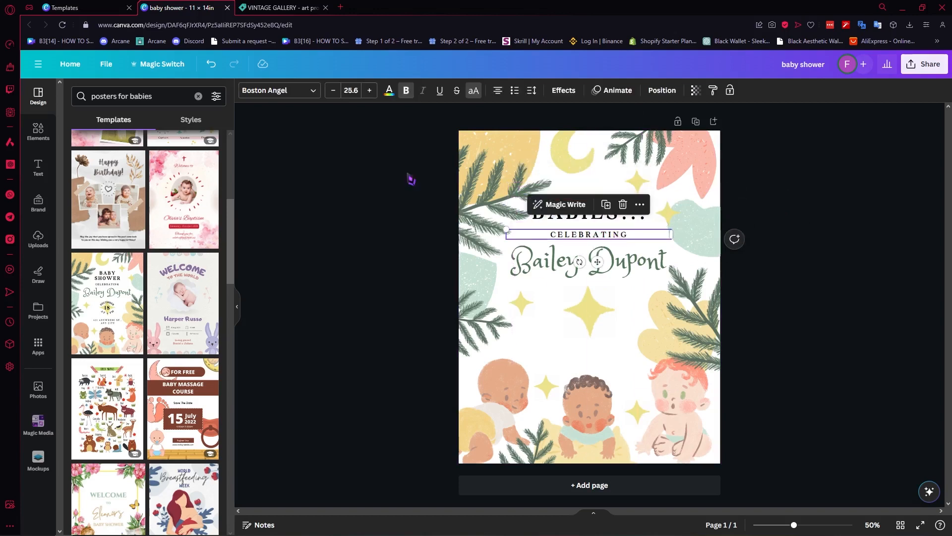
double_click(608, 237)
text(ARE...)
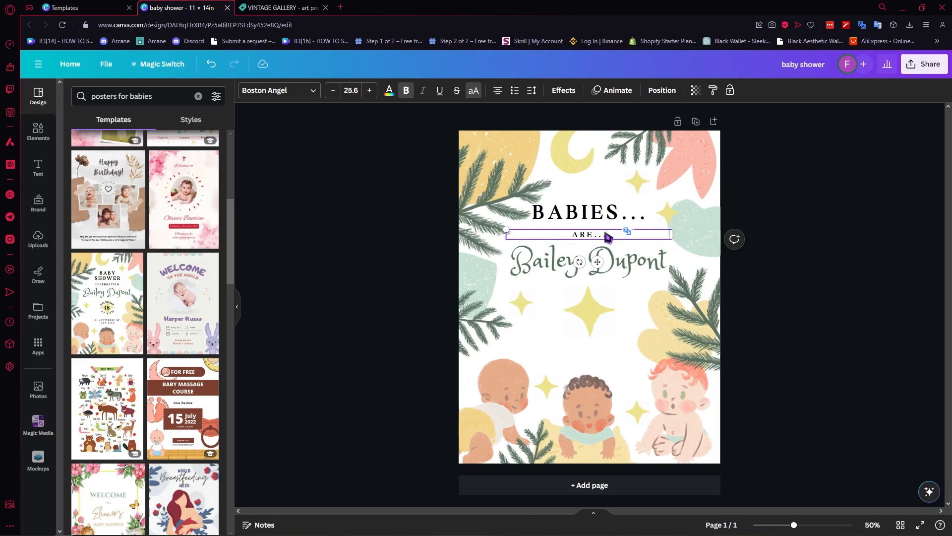
click(622, 265)
double_click(630, 267)
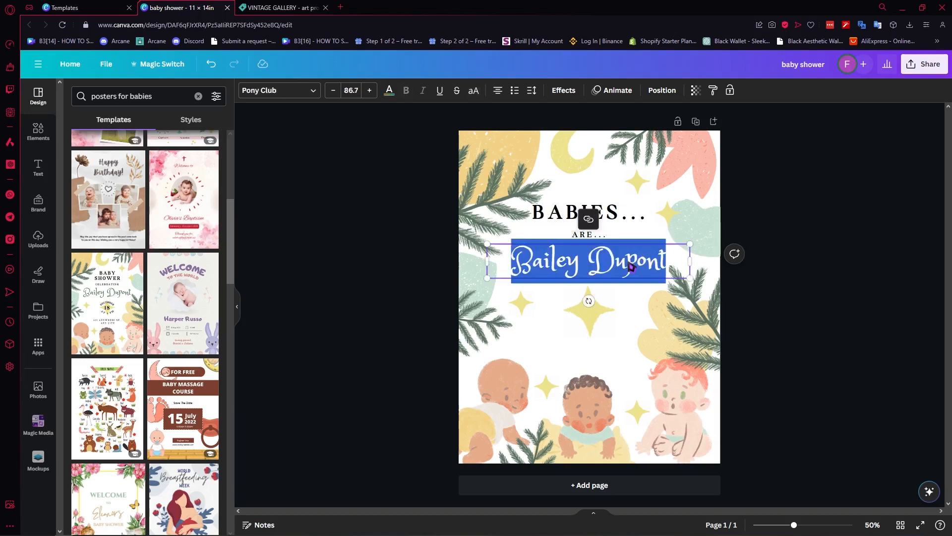
text(FIM)
key(BackSpace)
key(BackSpace)
text(UN)
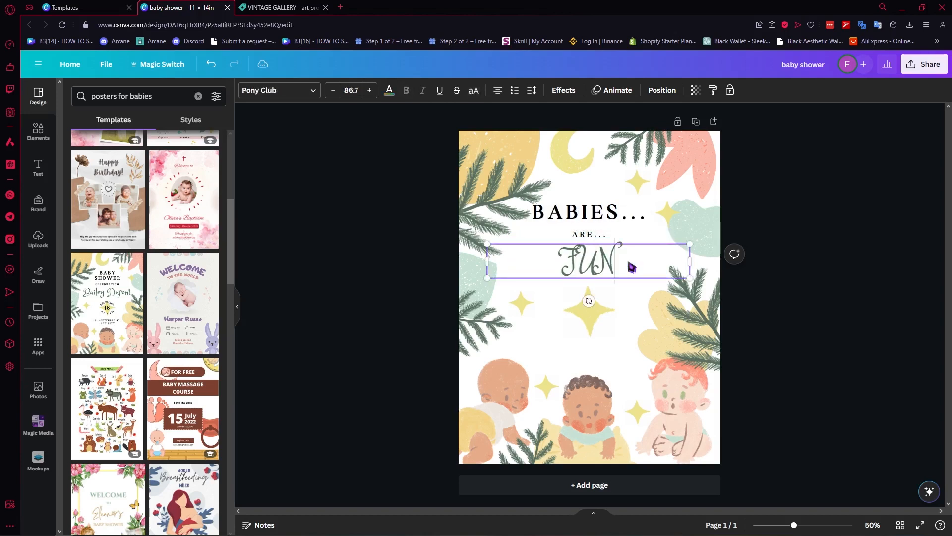
text(...)
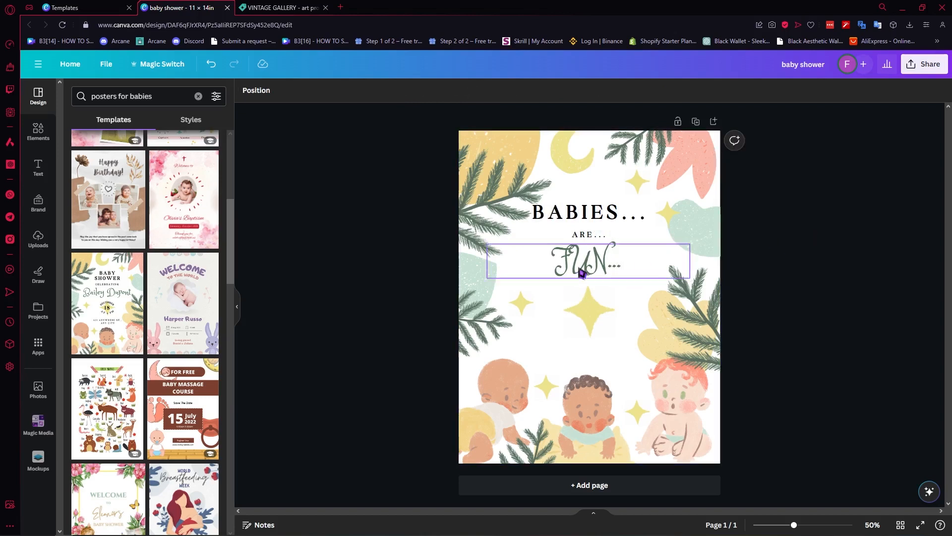
click(311, 96)
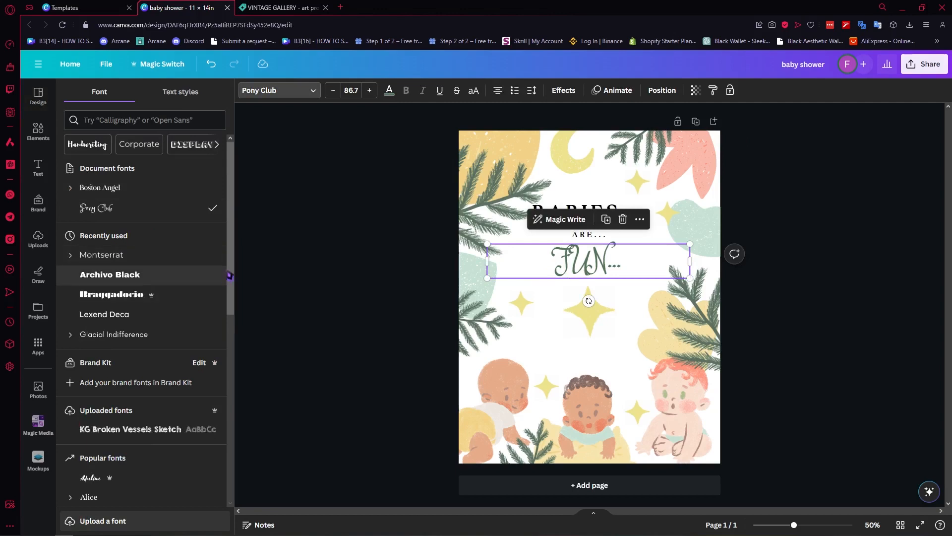
- Try Archivo Black and Bukhari Script on FUN... and centre it under ARE...
click(119, 276)
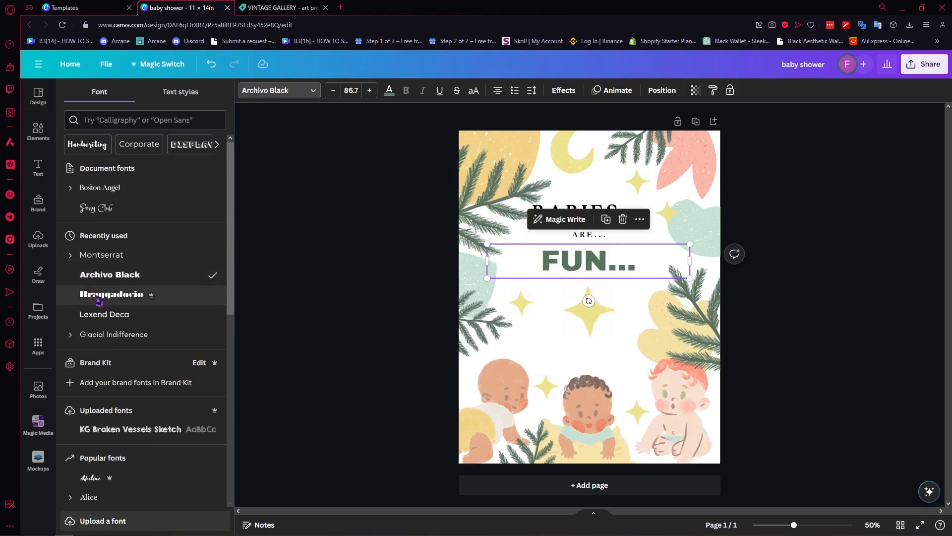
scroll(144, 348, down, 6)
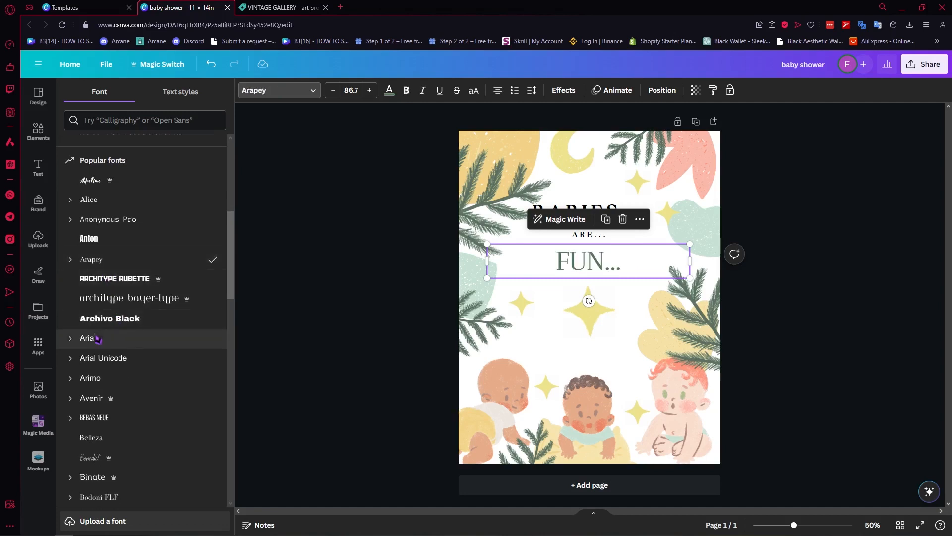
scroll(87, 338, down, 2)
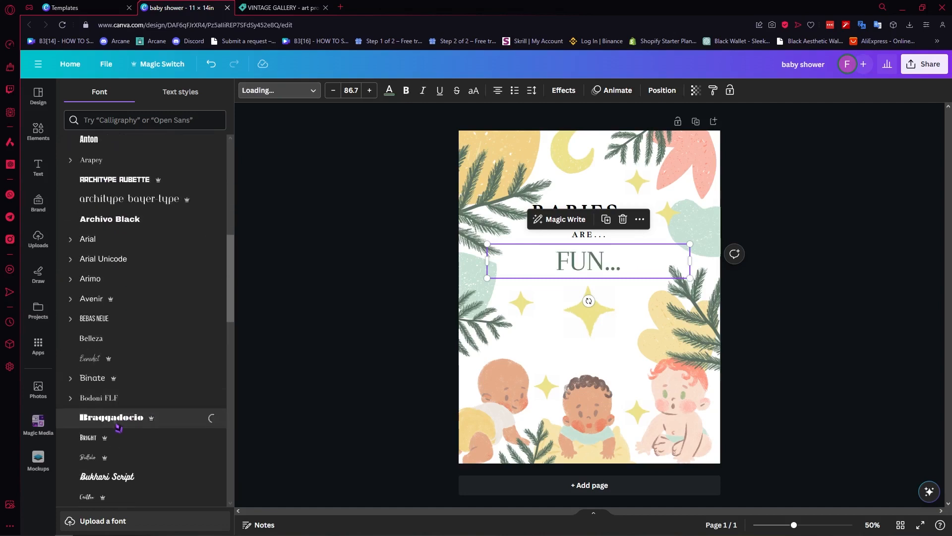
click(116, 477)
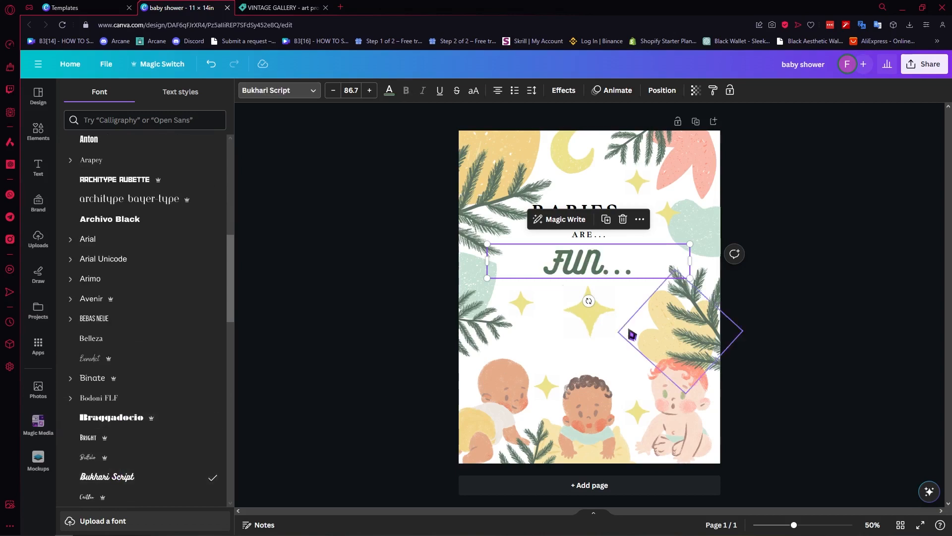
drag(690, 261, 671, 243)
click(884, 212)
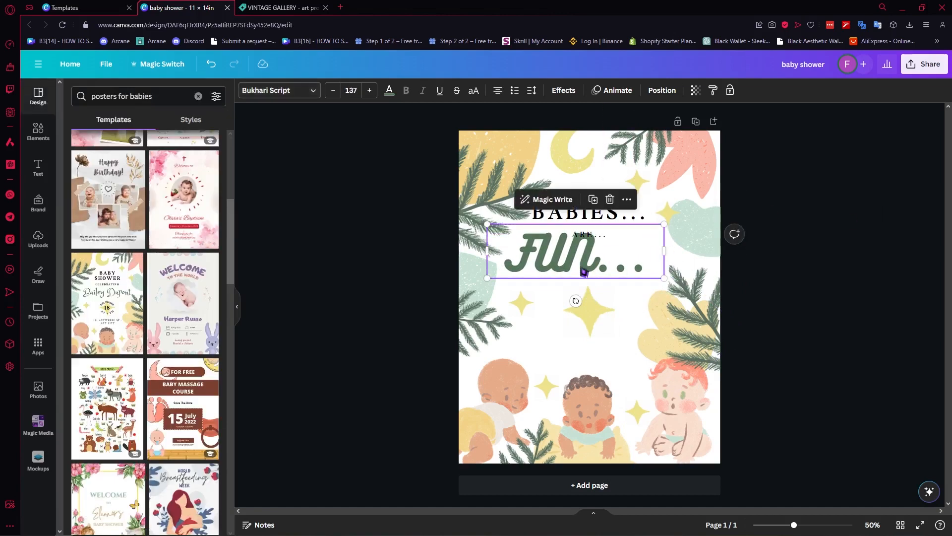
drag(571, 259, 593, 274)
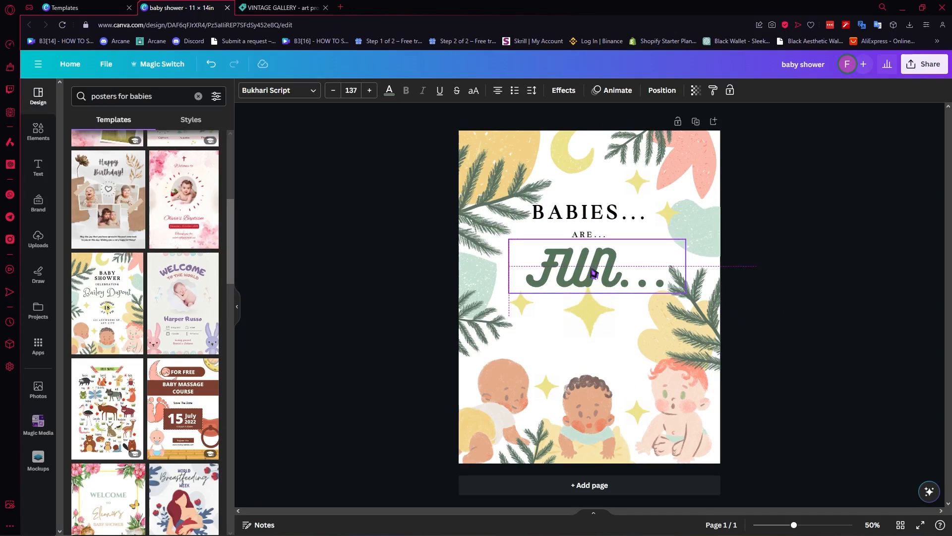
- Set FUN... in Fabrica, shrink it to size 114, and reposition it beneath ARE...
click(277, 90)
scroll(146, 321, down, 5)
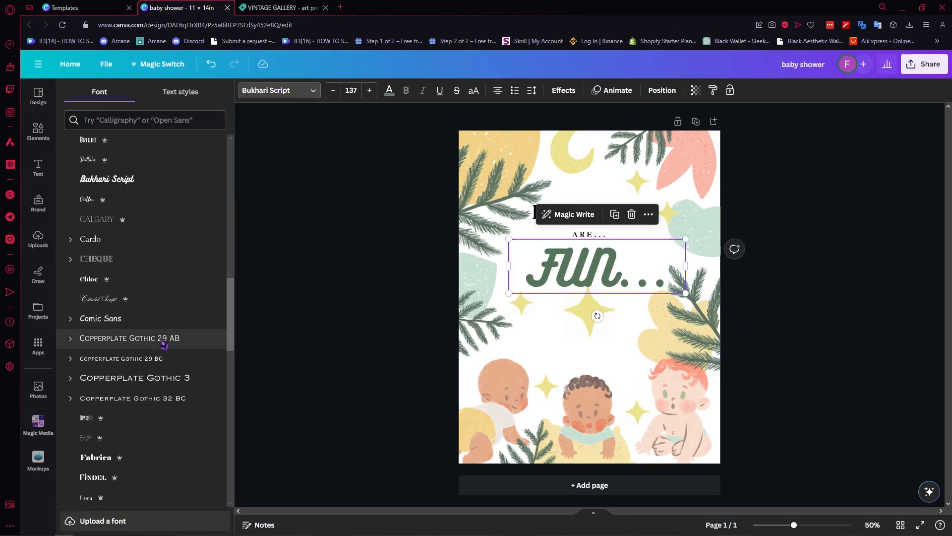
click(114, 460)
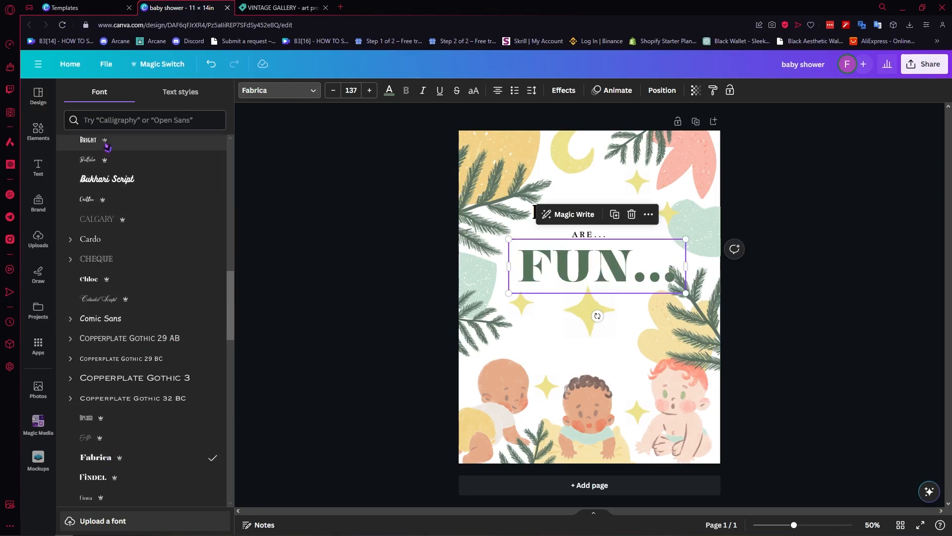
mouse_move(109, 148)
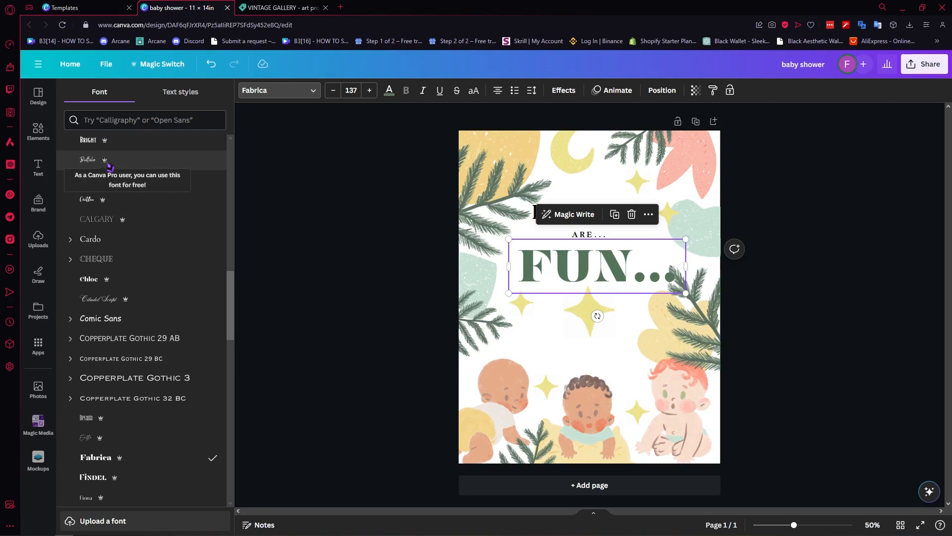
click(764, 242)
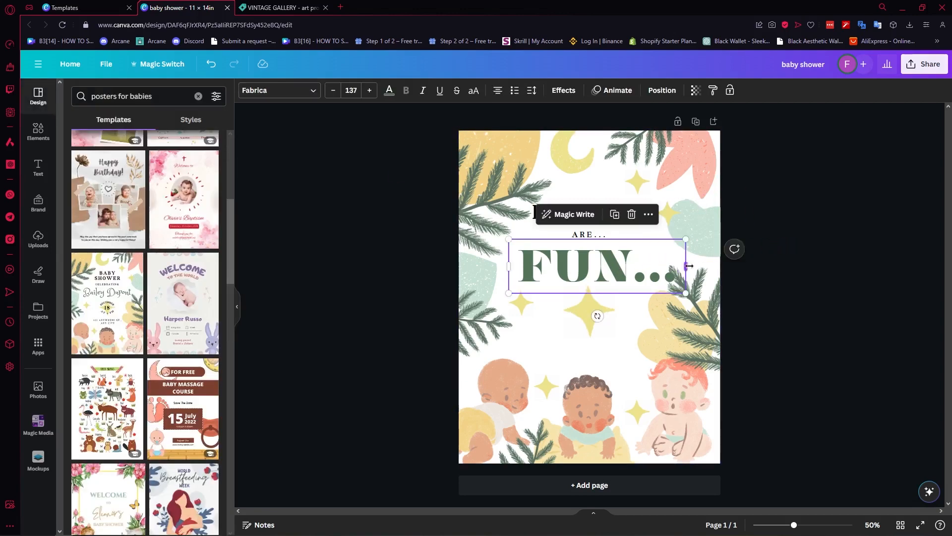
drag(689, 265, 651, 284)
click(765, 281)
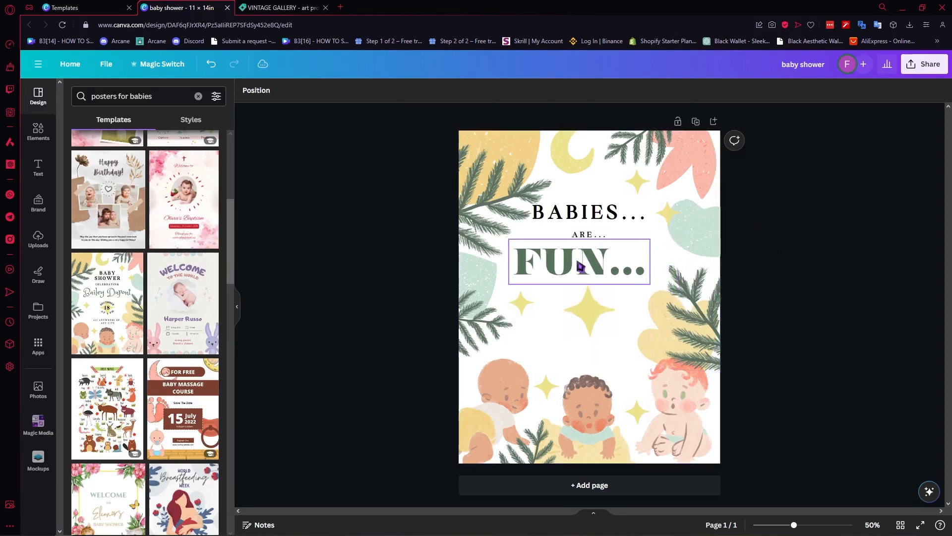
mouse_move(580, 267)
mouse_down()
mouse_move(603, 275)
mouse_move(595, 267)
mouse_up()
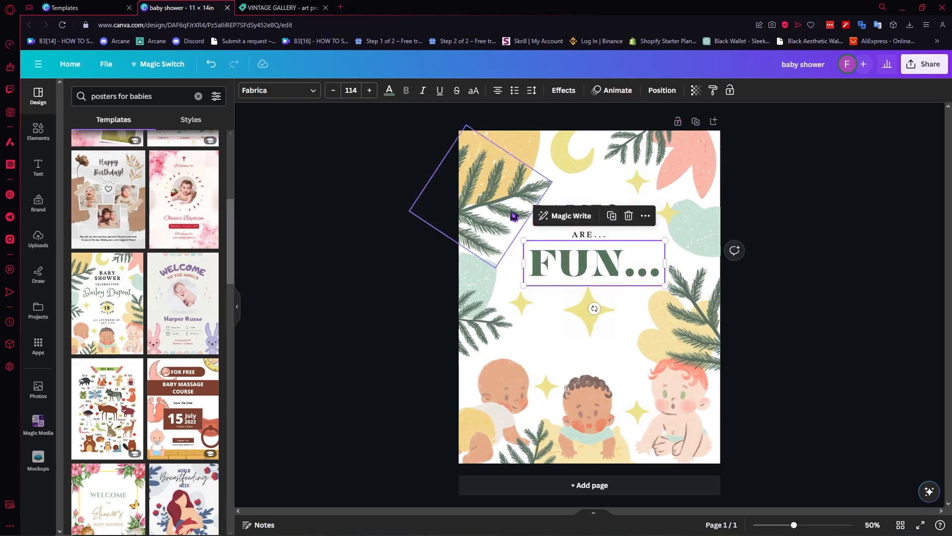
click(46, 125)
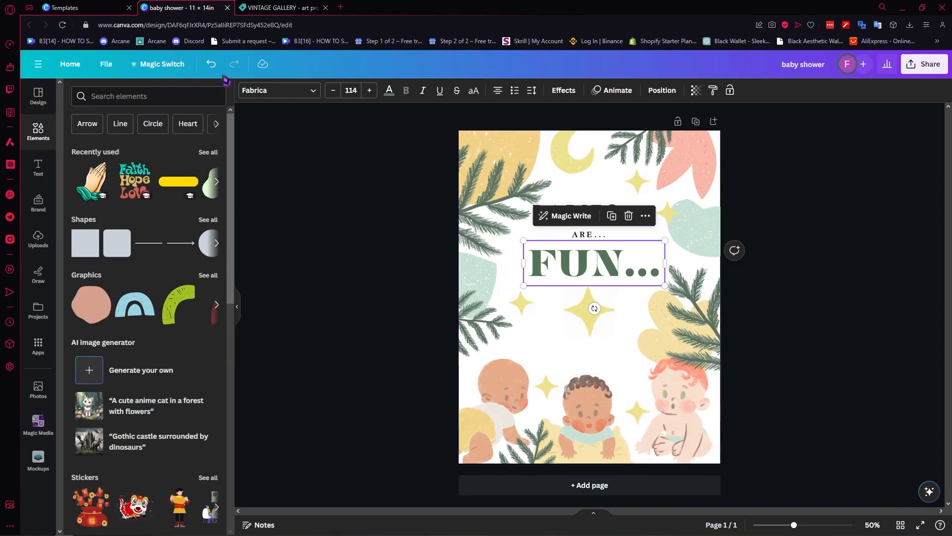
- Search elements for 'BABIES' and delete the crawling baby illustration at bottom-left
click(163, 97)
text(BABIES)
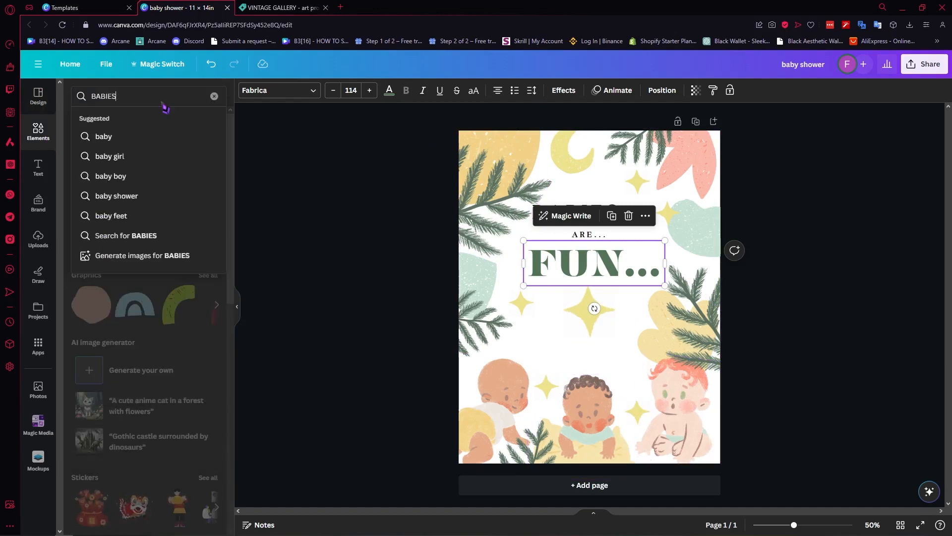
key(Return)
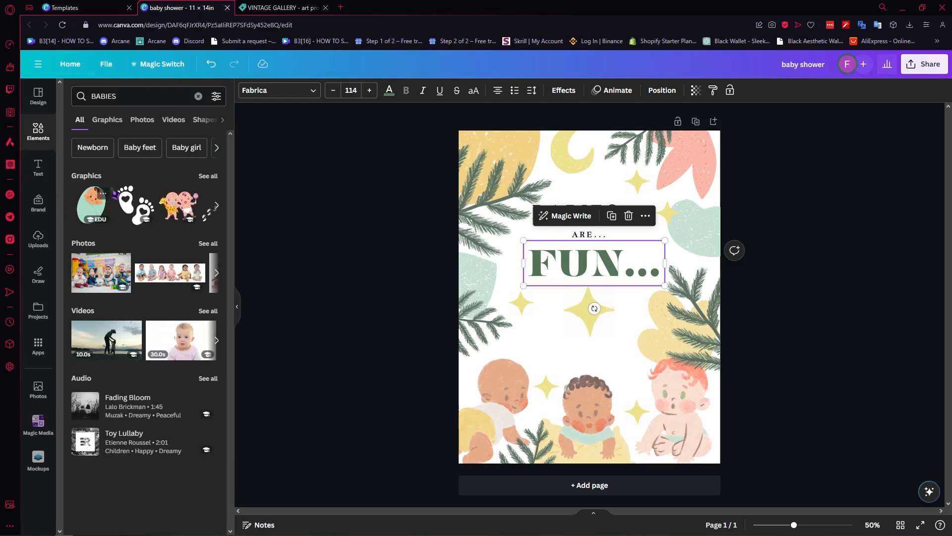
click(202, 176)
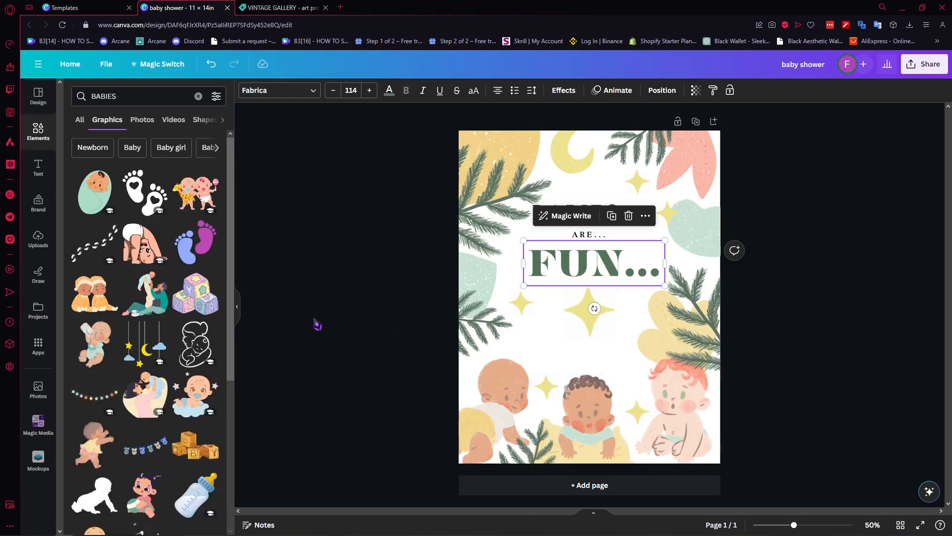
click(688, 413)
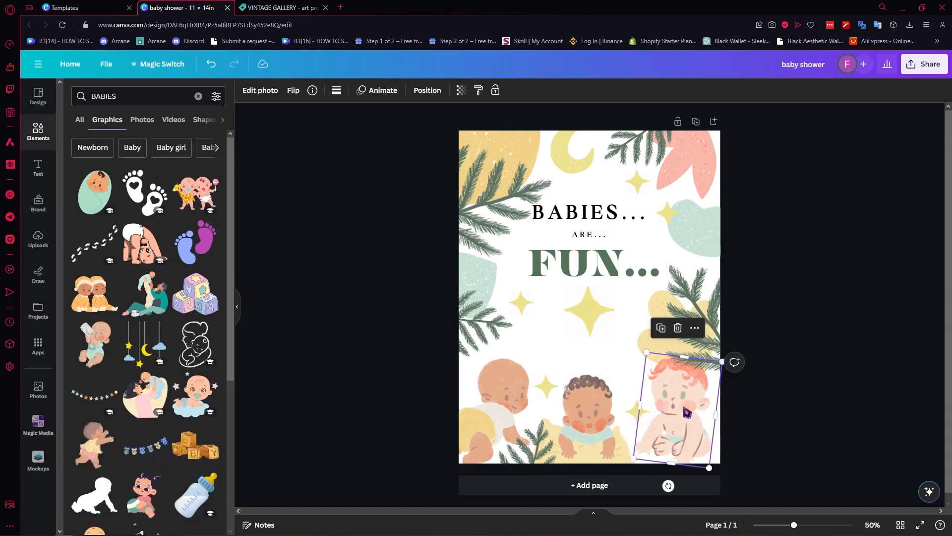
click(501, 392)
key(Delete)
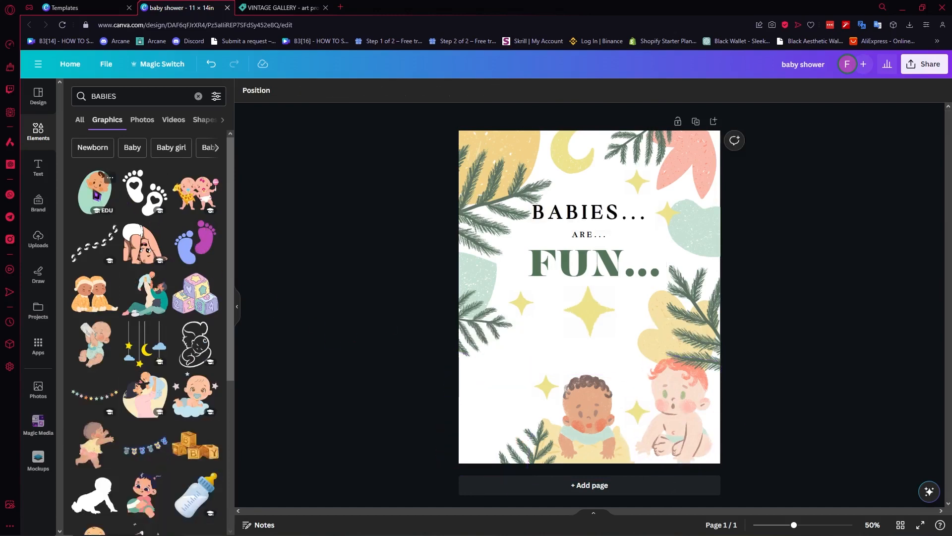
- Add the swaddled-baby graphic in the bottom-left corner and send it to the back
click(96, 193)
drag(617, 323, 521, 455)
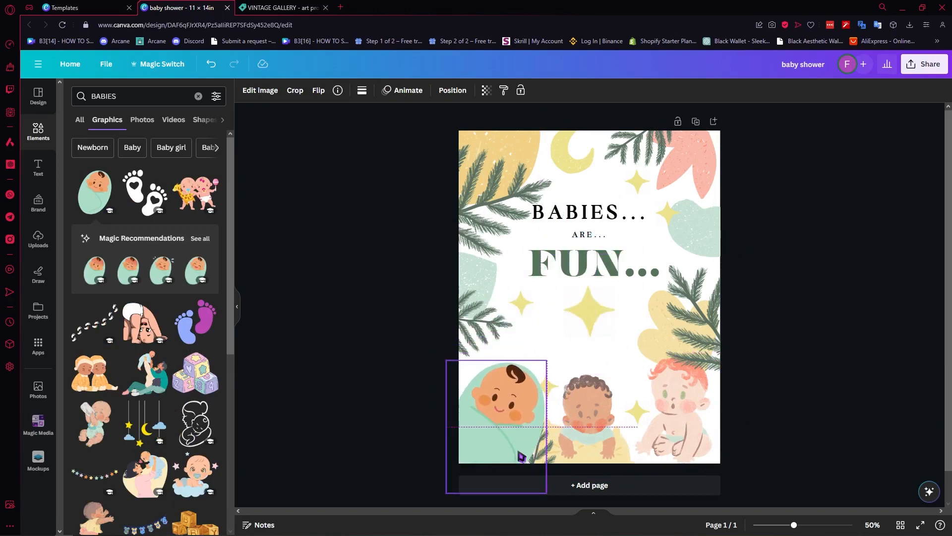
right_click(505, 382)
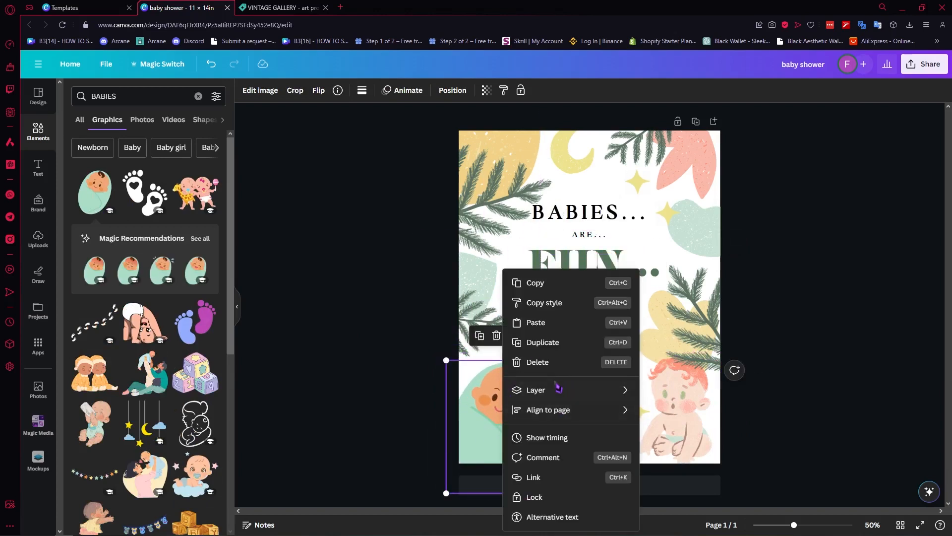
mouse_move(553, 394)
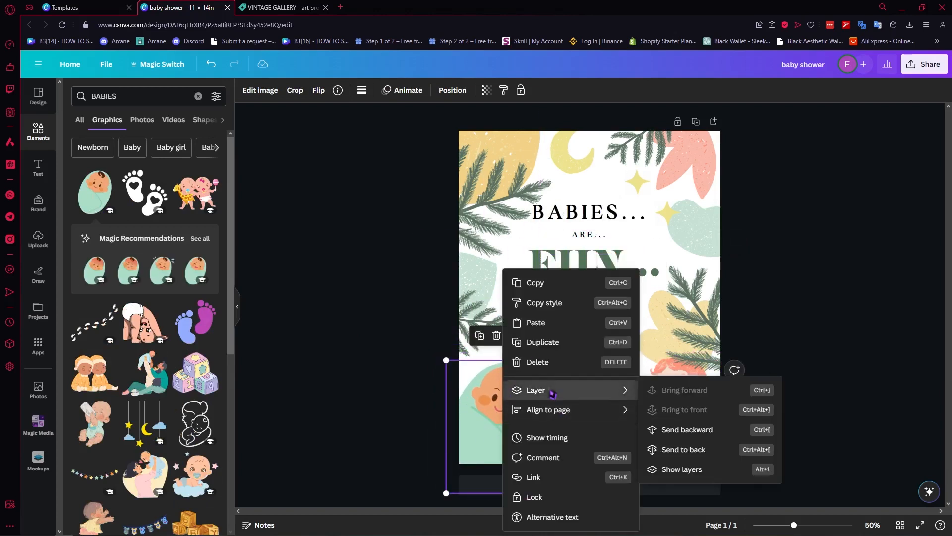
click(693, 450)
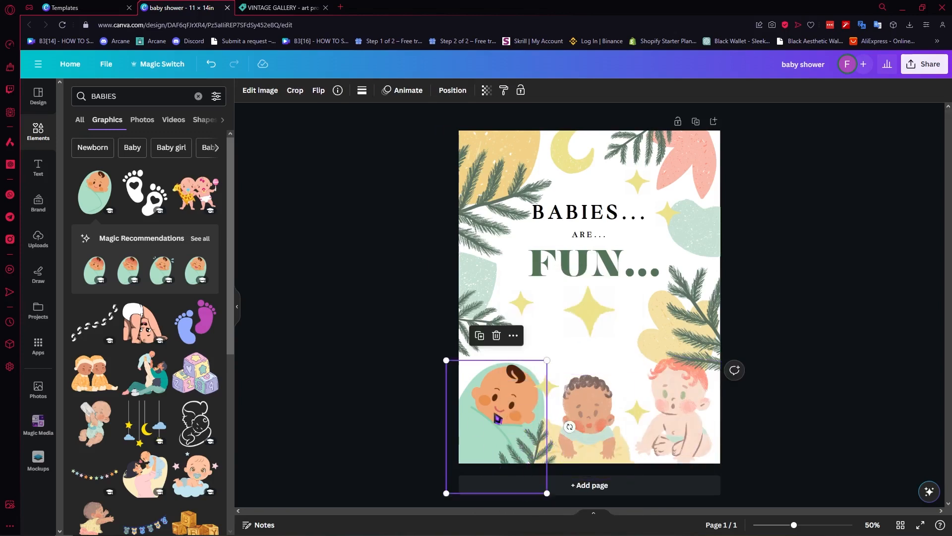
drag(498, 419, 499, 418)
scroll(118, 428, down, 3)
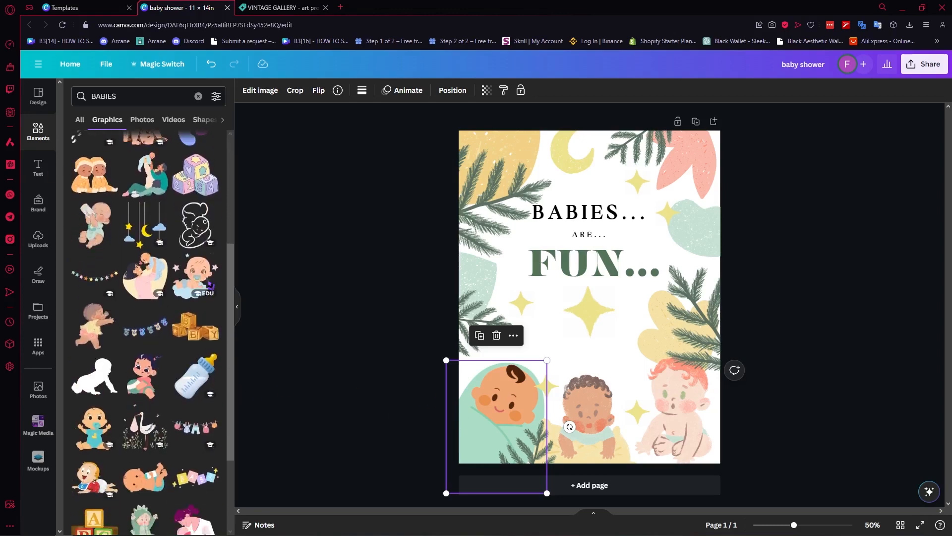
scroll(103, 187, up, 3)
- Browse BABIES results in Photos, Videos, Shapes, Audio, Frames and Charts, then clear the search
click(142, 119)
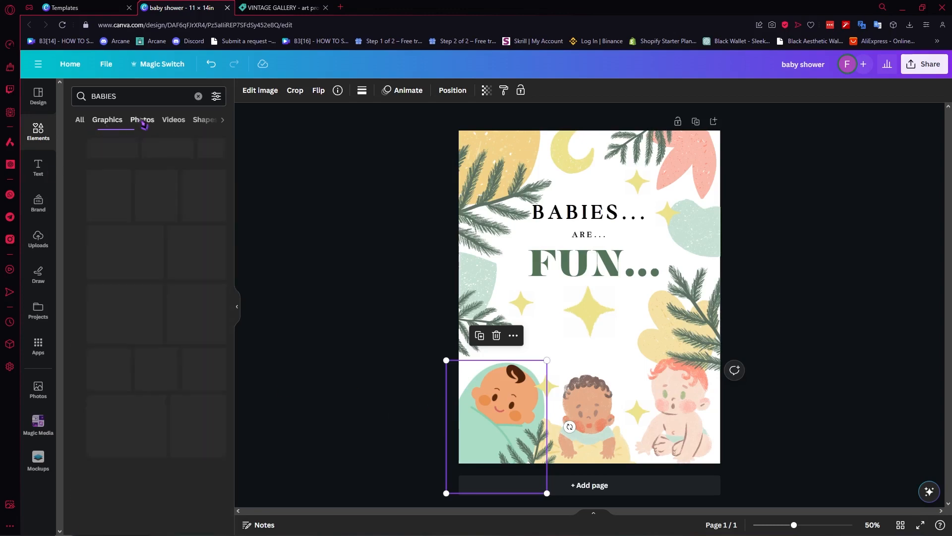
click(172, 119)
click(185, 121)
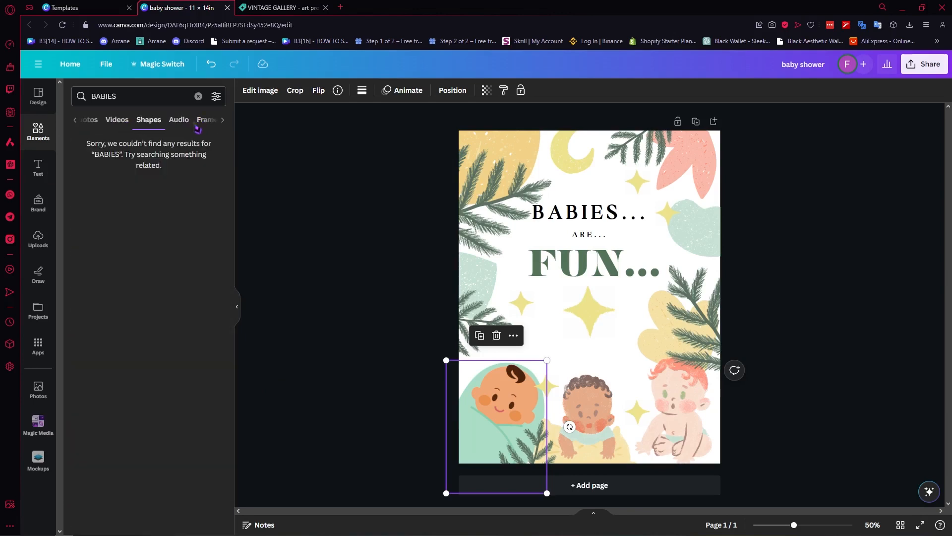
click(184, 121)
click(180, 121)
click(211, 121)
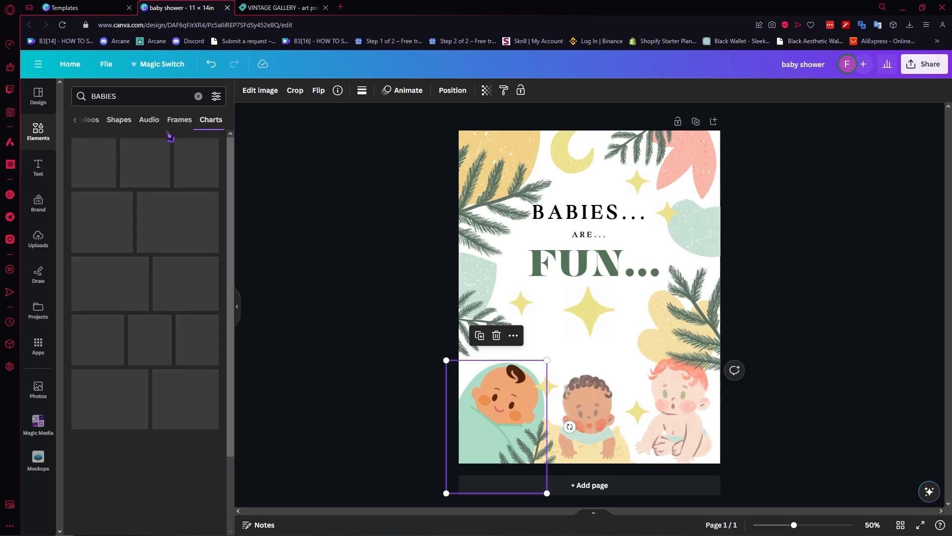
click(198, 96)
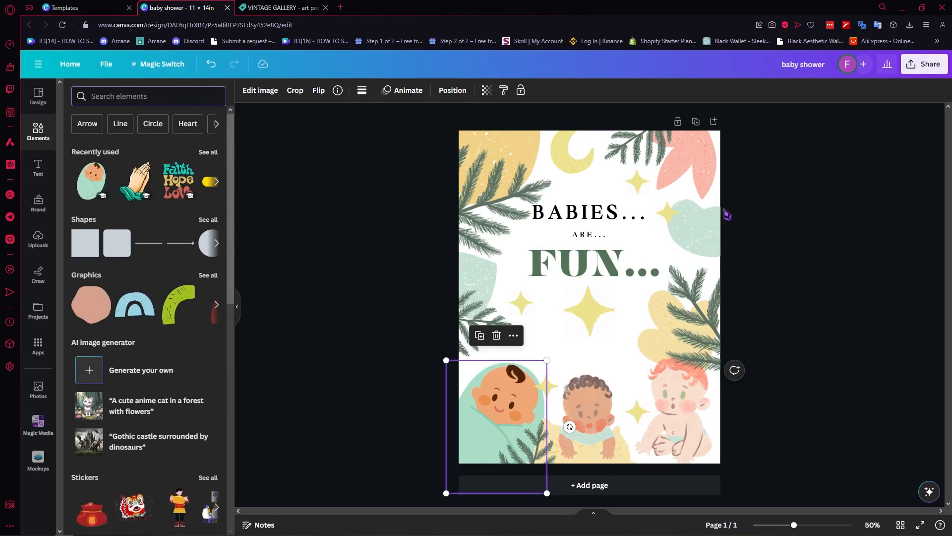
click(728, 191)
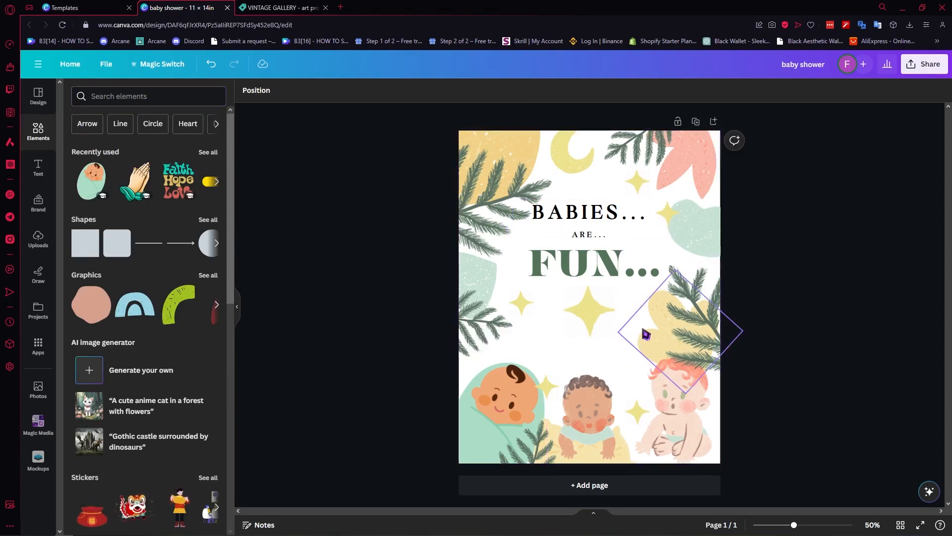
- Search elements for 'BLOBS' and place a green blob toward the page's right side
click(489, 198)
click(128, 99)
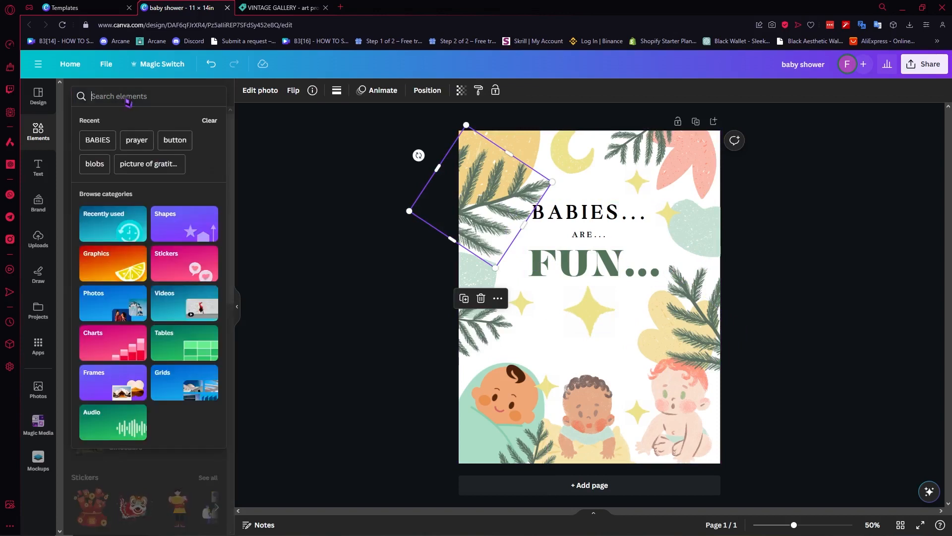
text(BLOBS)
key(Return)
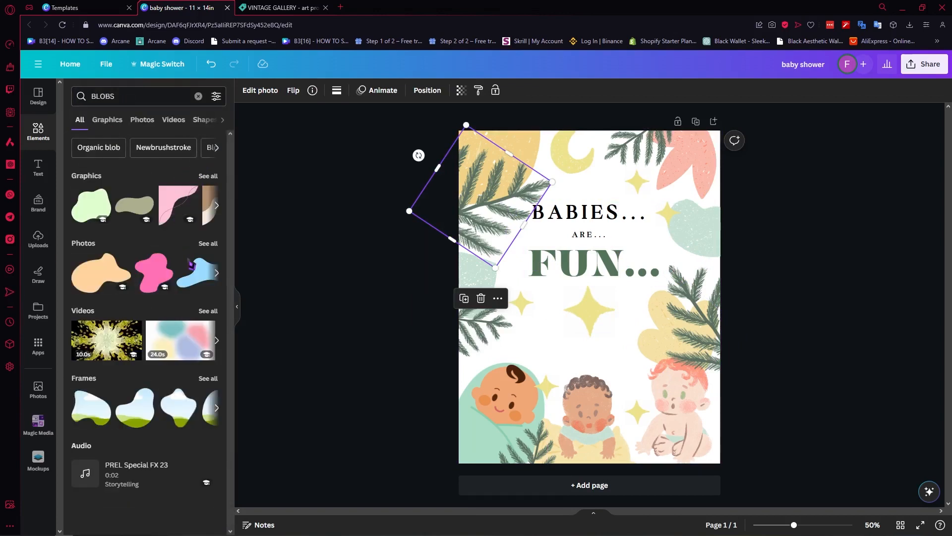
click(207, 176)
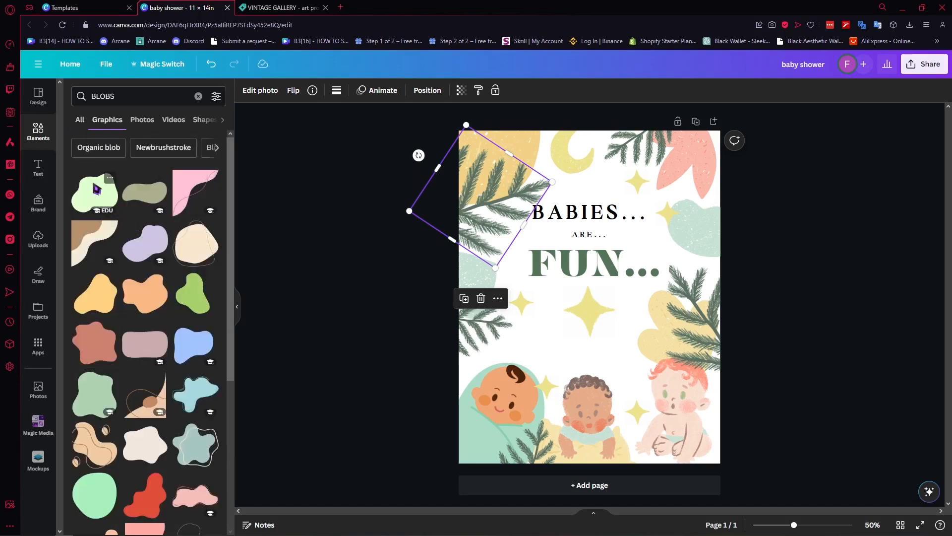
click(97, 191)
drag(588, 288, 807, 187)
- Delete the coral flower at the top right and add another green blob
click(703, 180)
key(Delete)
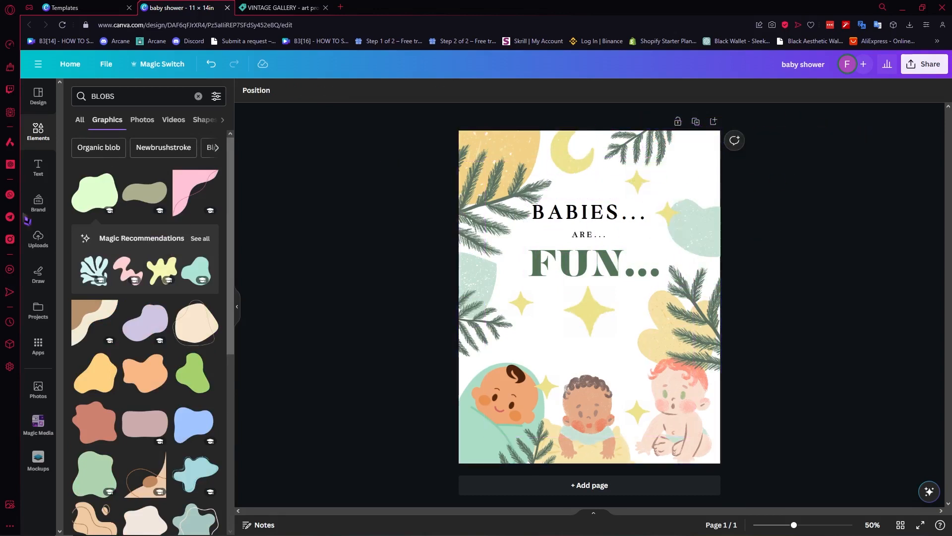
click(96, 192)
- Move the green blob to the top-right corner and recolour it salmon
drag(614, 307, 739, 154)
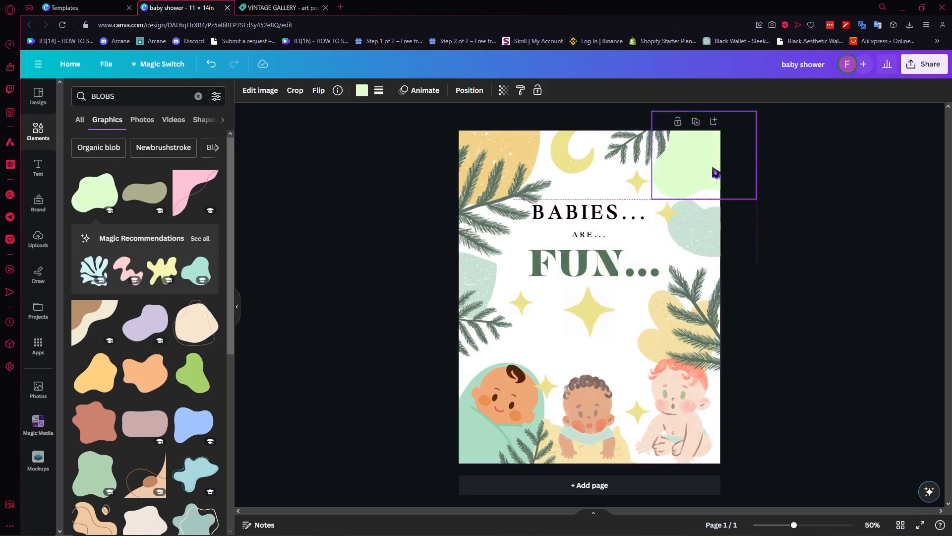
click(362, 90)
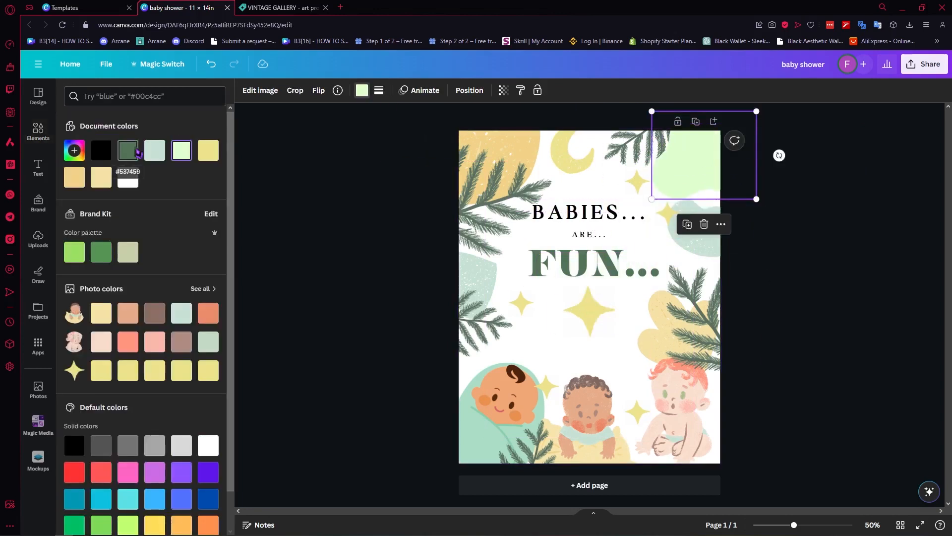
click(130, 150)
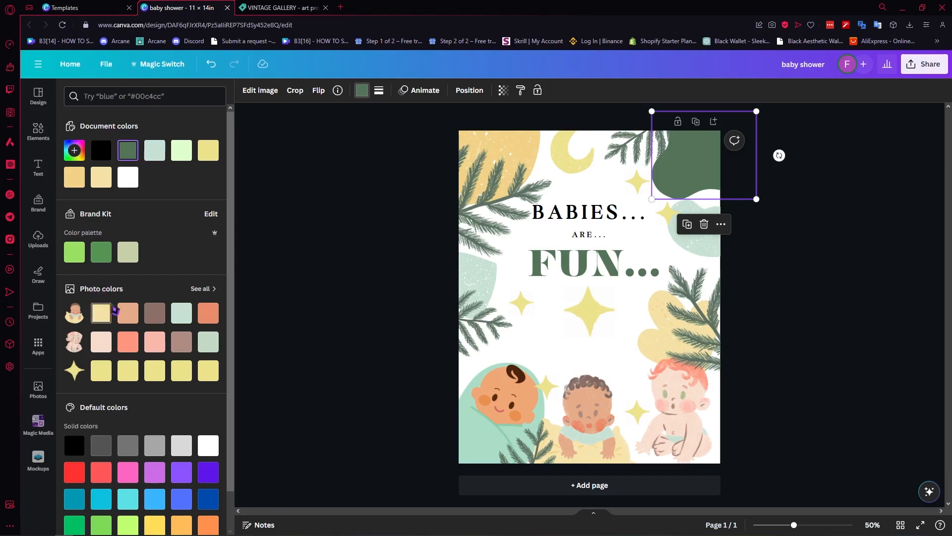
click(128, 314)
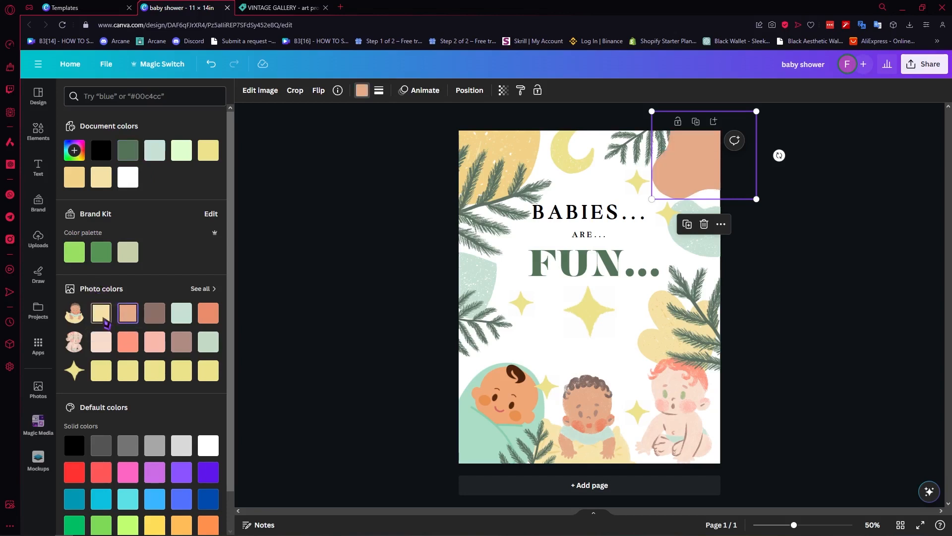
click(103, 318)
click(129, 342)
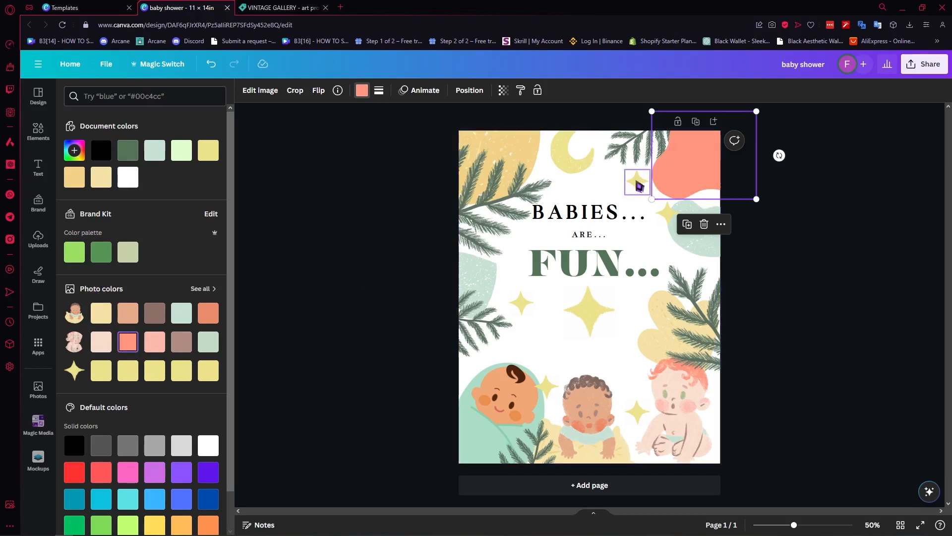
- Send the salmon blob to the back, behind the palm leaves
right_click(696, 162)
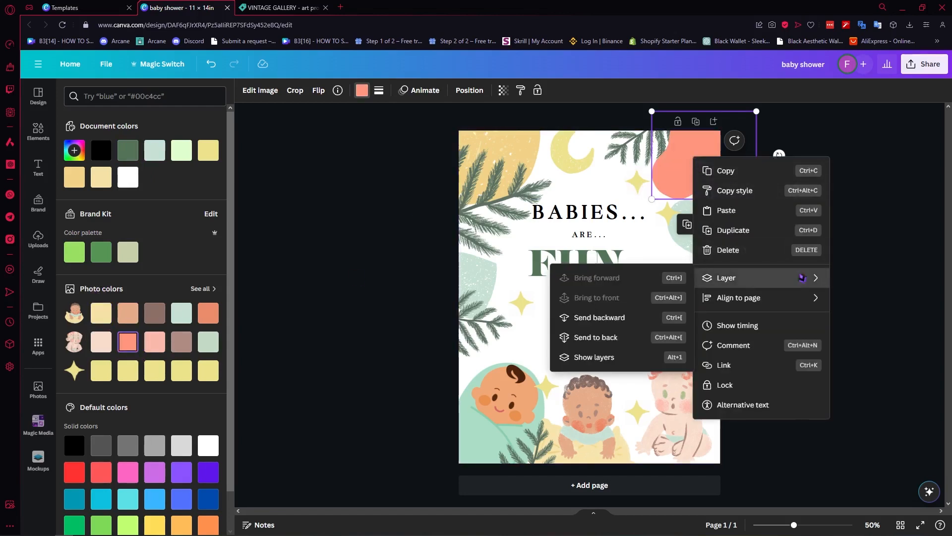
mouse_move(747, 268)
click(620, 339)
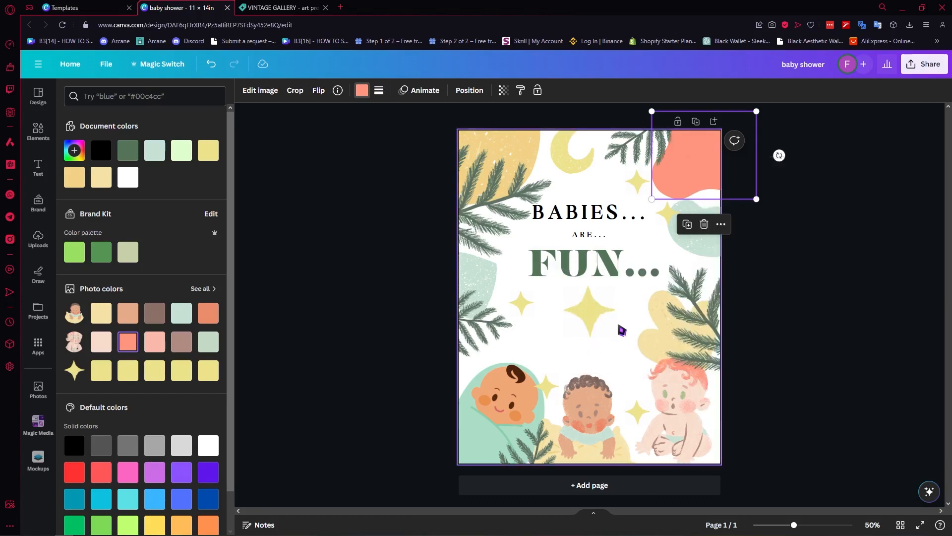
right_click(710, 172)
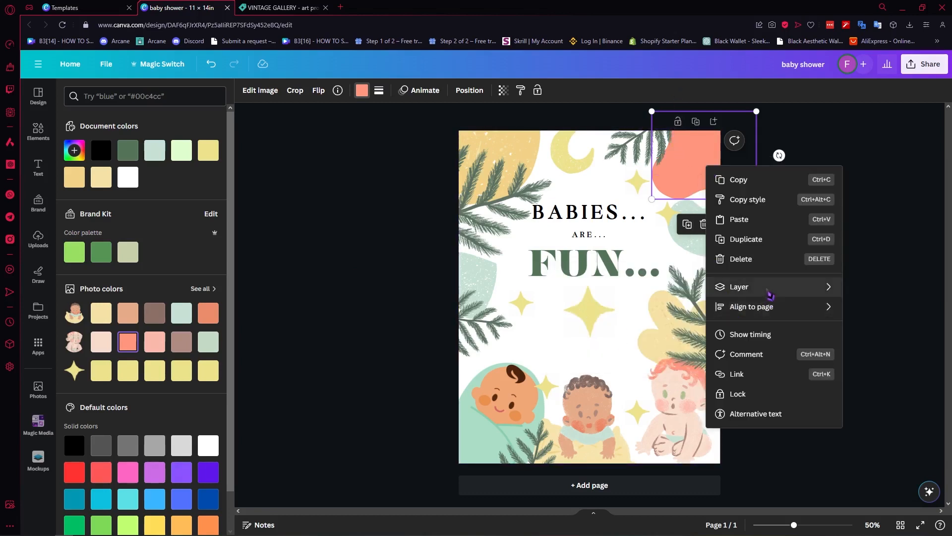
mouse_move(770, 291)
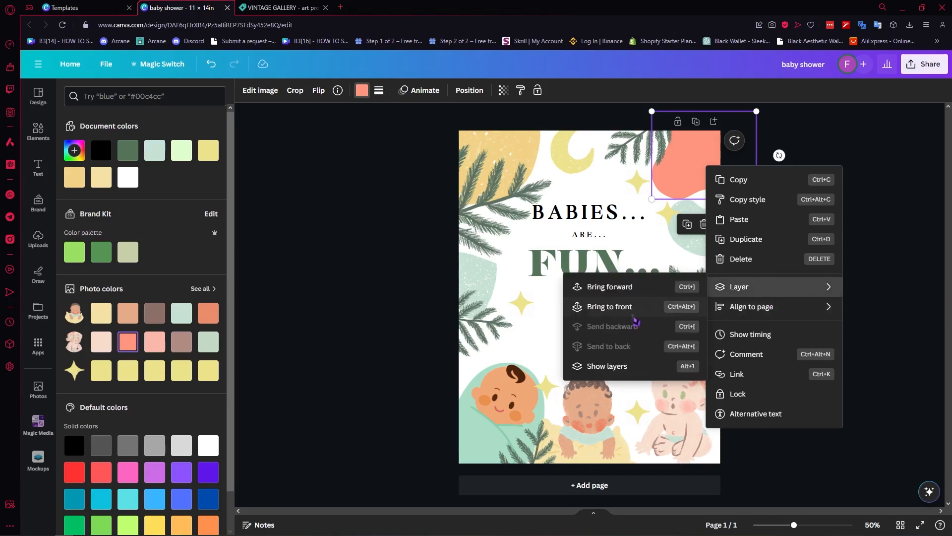
click(634, 306)
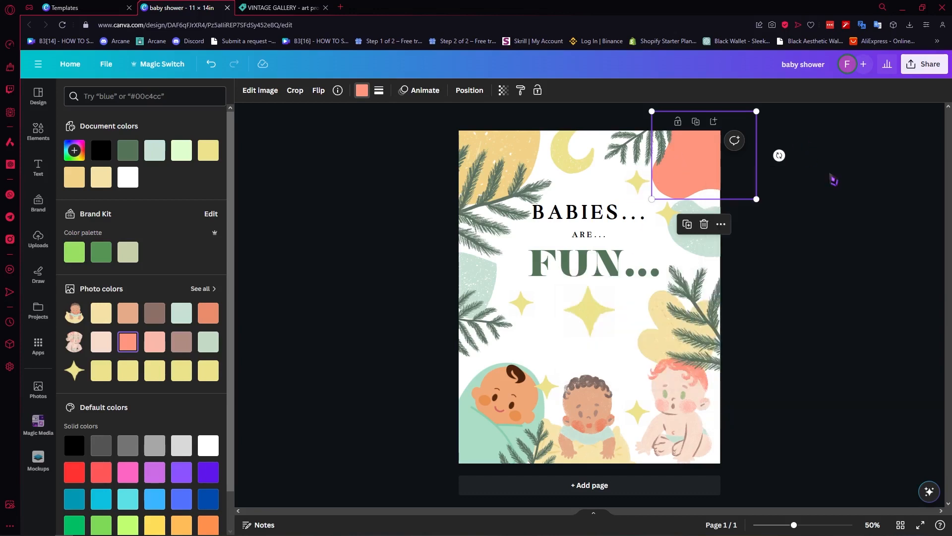
key(Escape)
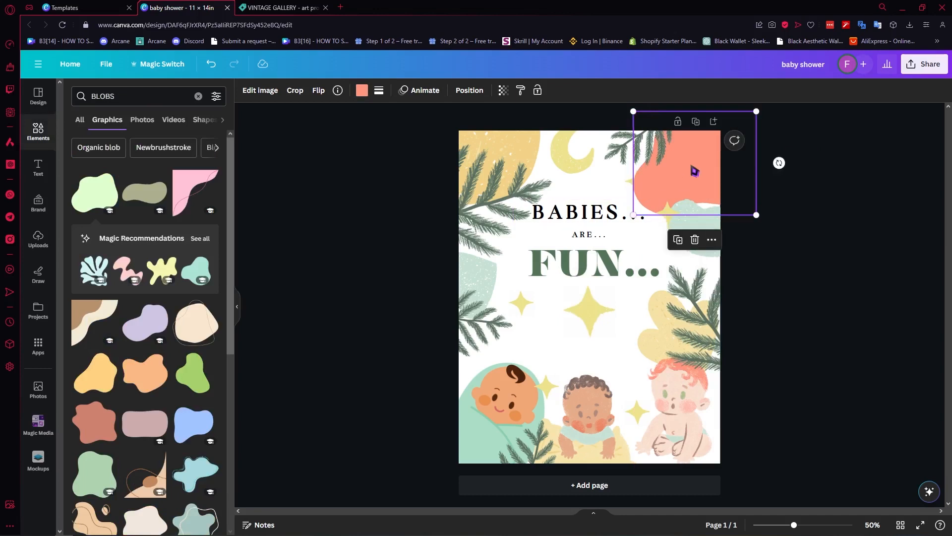
- Resize the blob, rotate it to 47° and tuck it into the top-right corner
drag(693, 166, 679, 151)
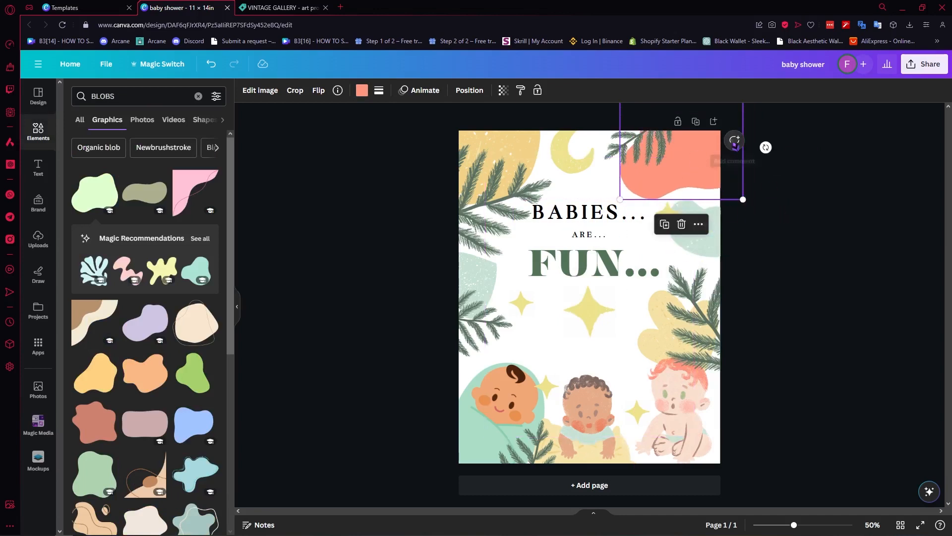
drag(766, 147, 745, 218)
drag(673, 163, 698, 160)
click(807, 243)
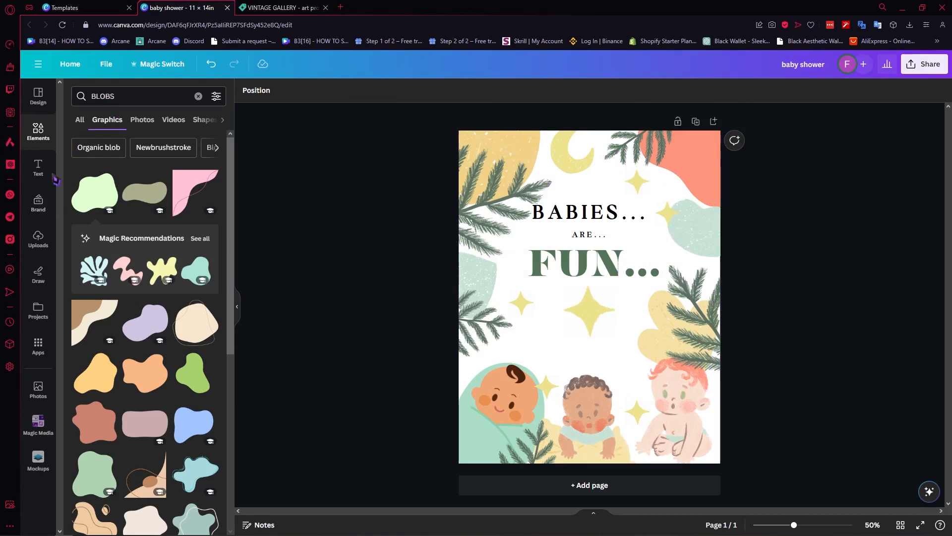
- Download the baby shower poster as a PDF Print file, then go to the templates page
click(49, 247)
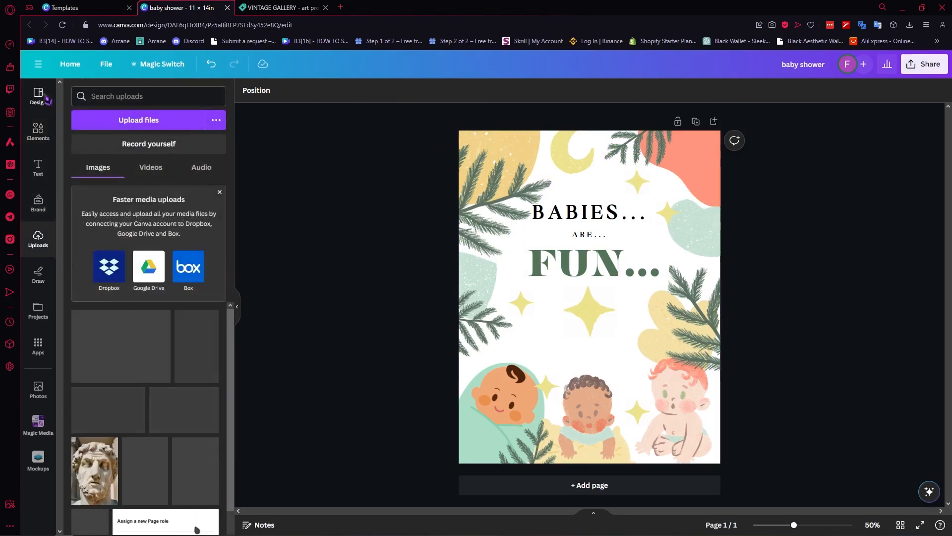
click(48, 101)
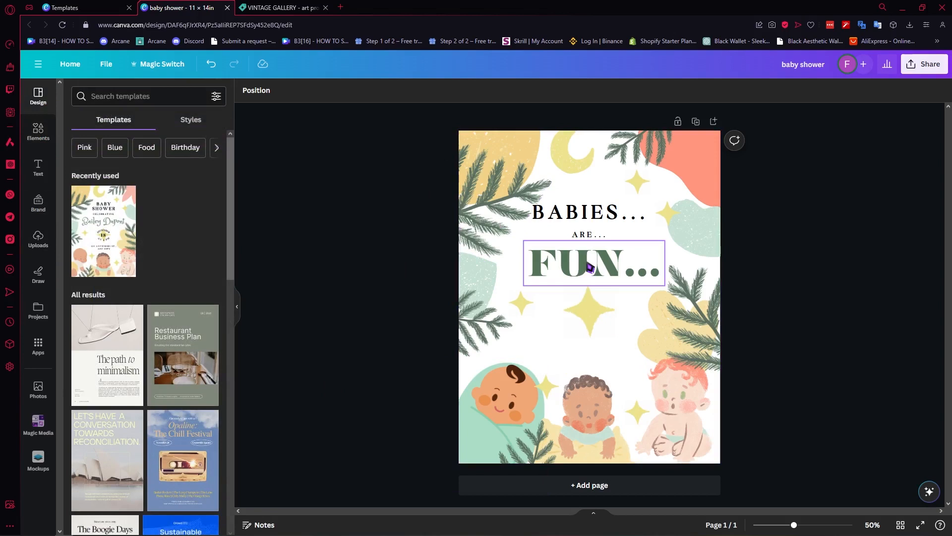
click(924, 64)
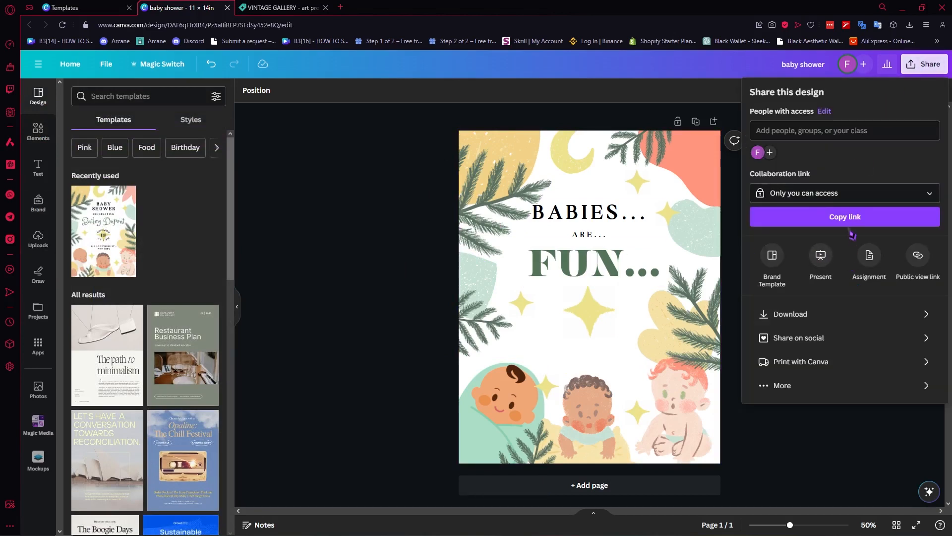
click(821, 315)
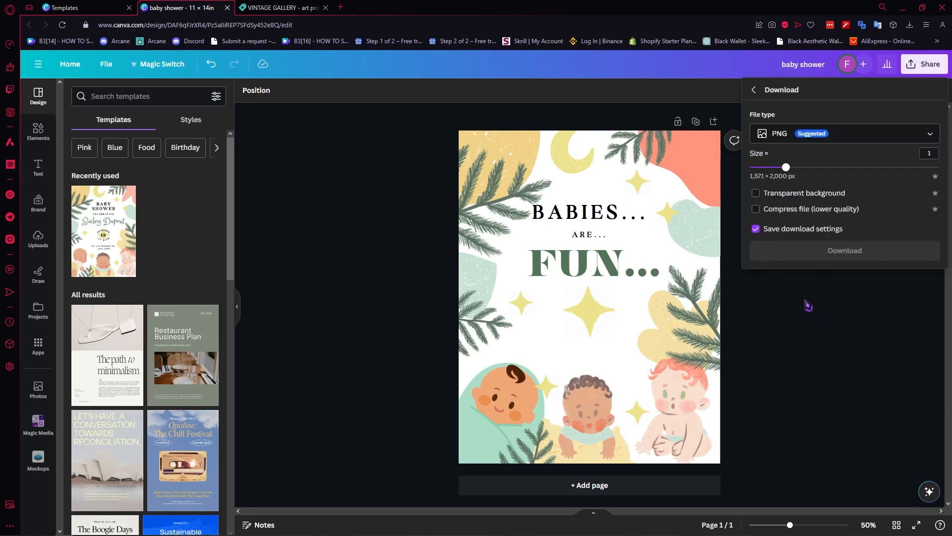
click(794, 134)
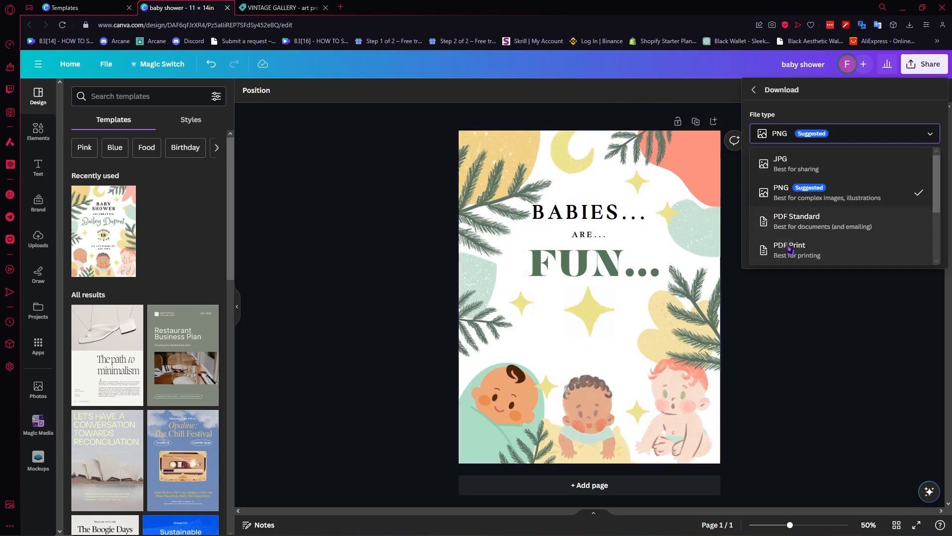
click(814, 252)
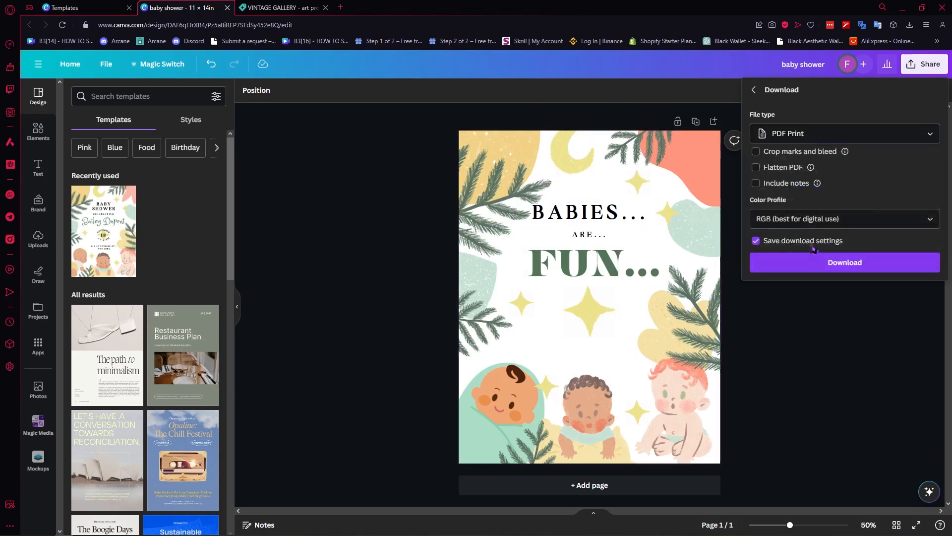
click(928, 133)
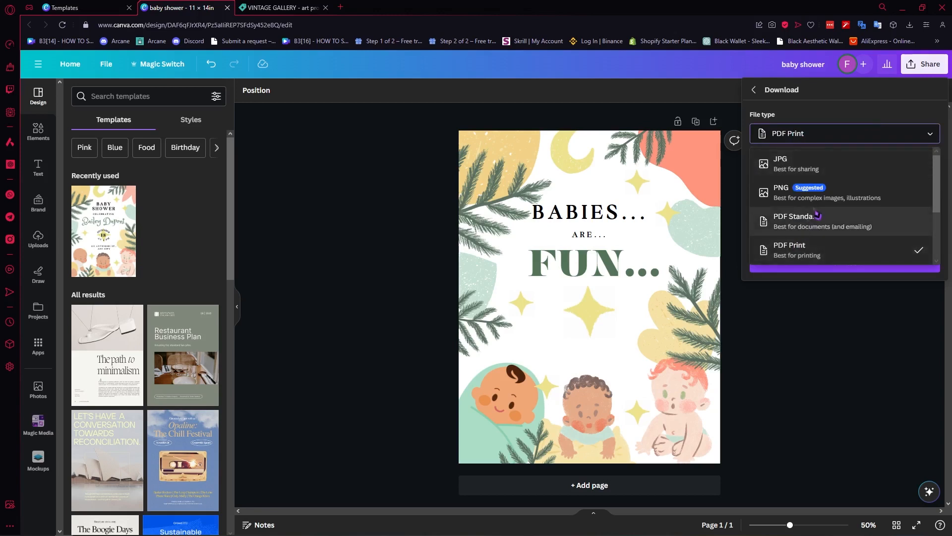
click(835, 277)
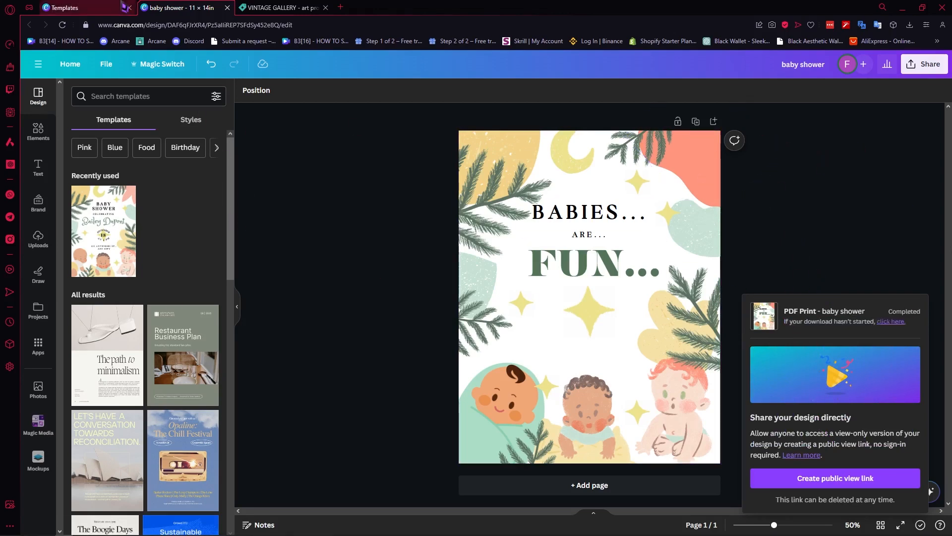
click(80, 7)
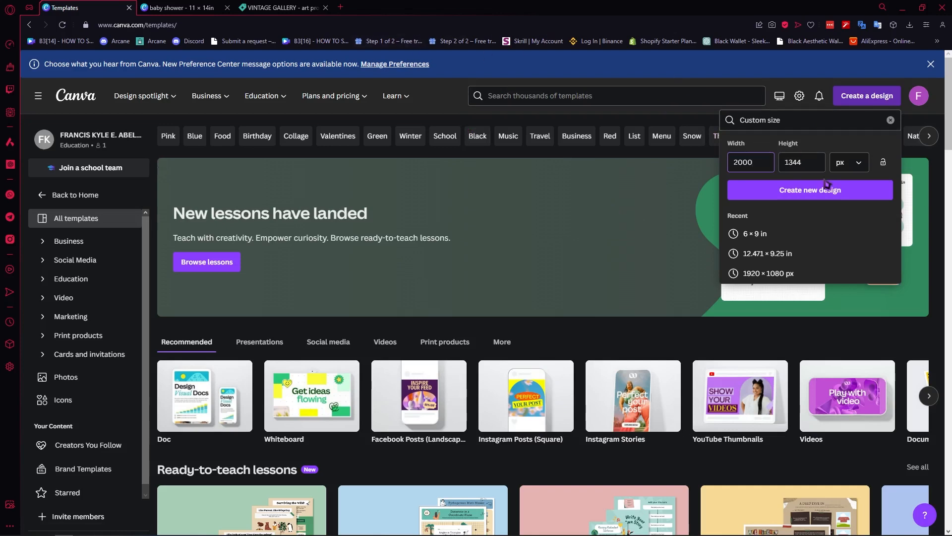
- Change the custom height from 1344 to 1500 px, keeping width 2000, and create the design
drag(804, 165, 785, 166)
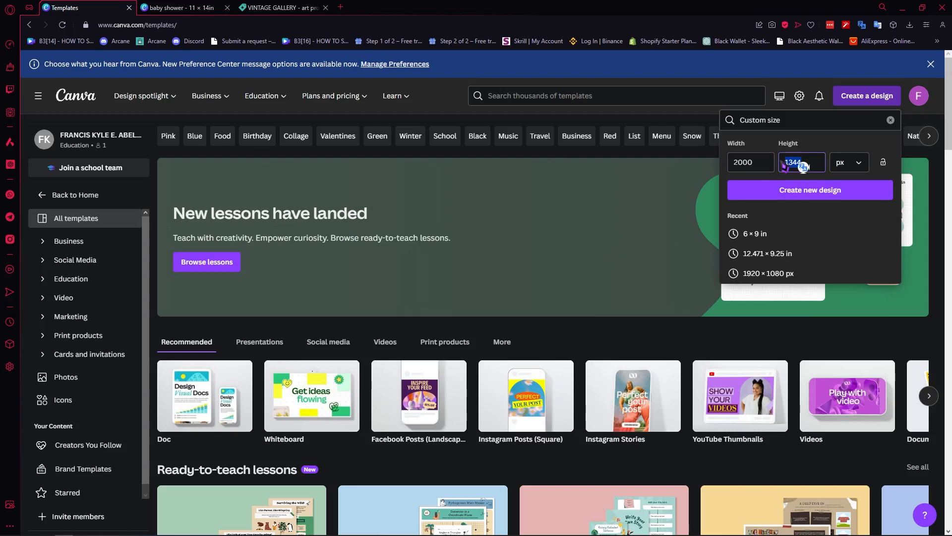
text(1500)
click(796, 193)
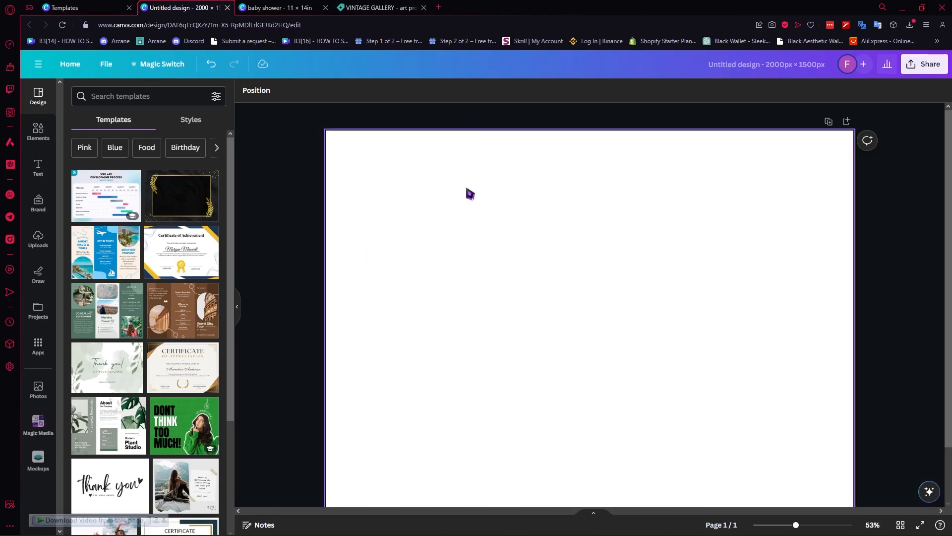
- Search the apps for 'mockups' and open the Mockups app
click(39, 472)
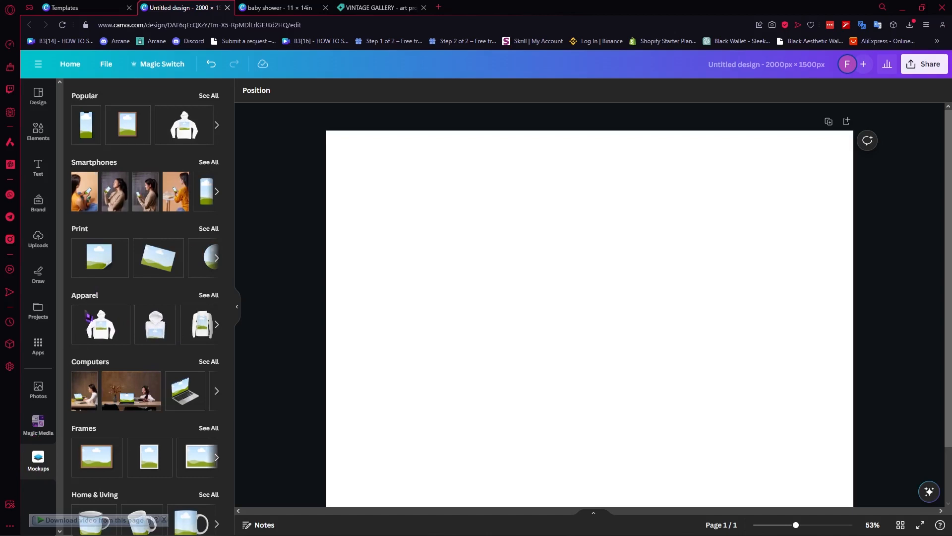
click(44, 354)
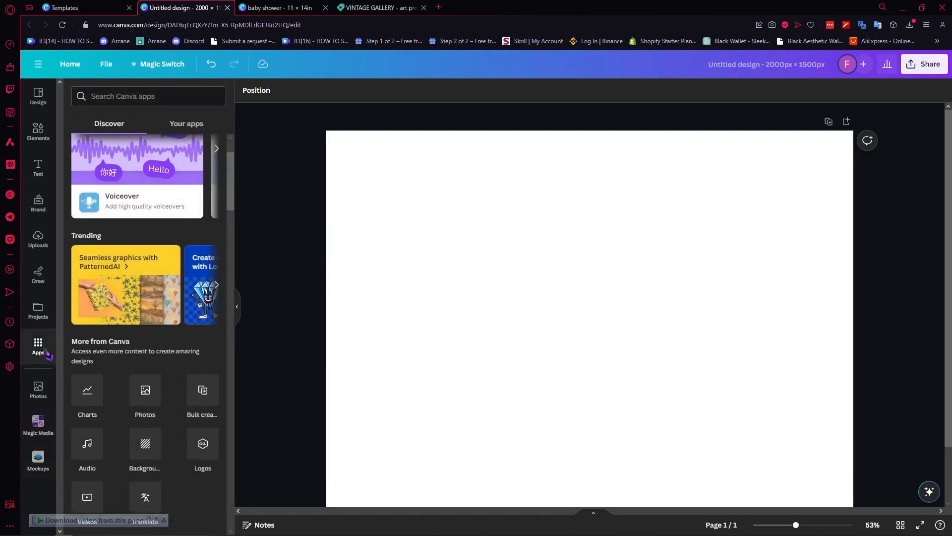
scroll(115, 339, up, 2)
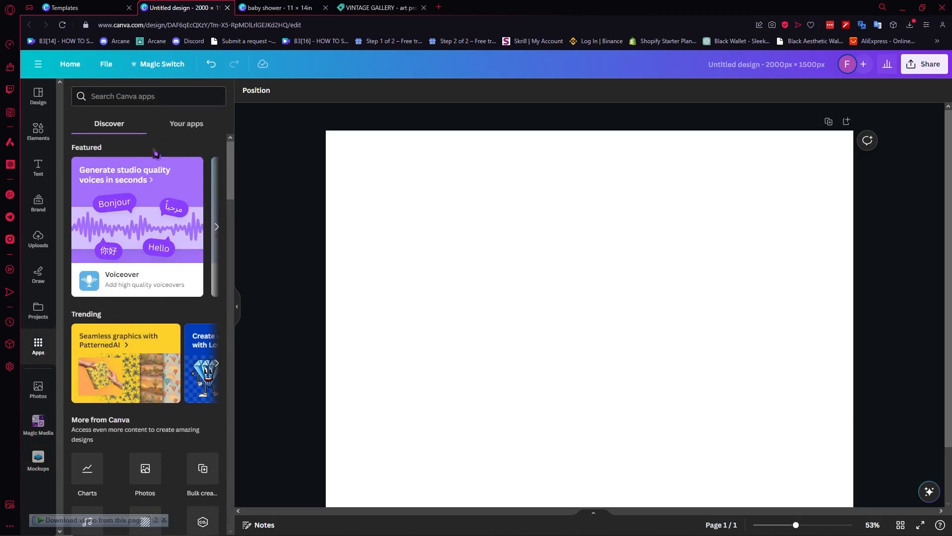
click(153, 102)
text(mockups)
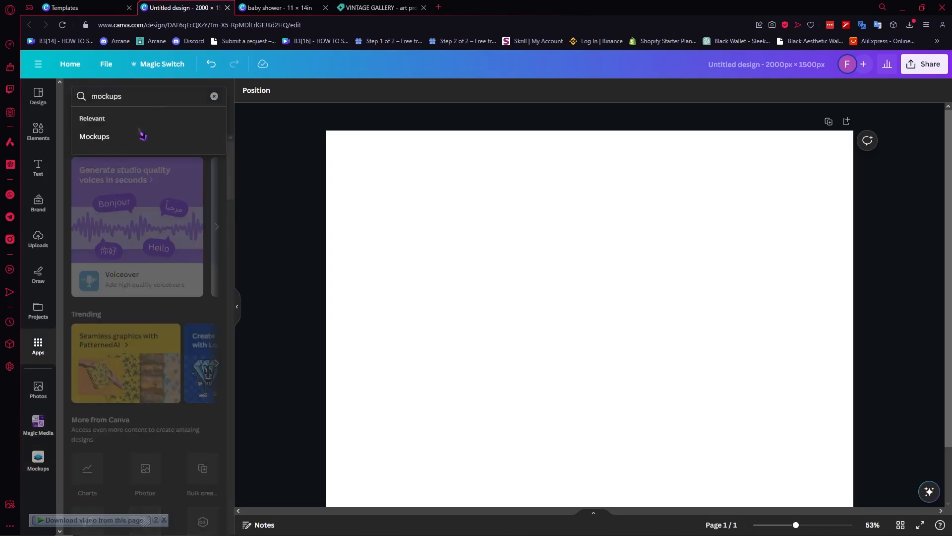
click(142, 135)
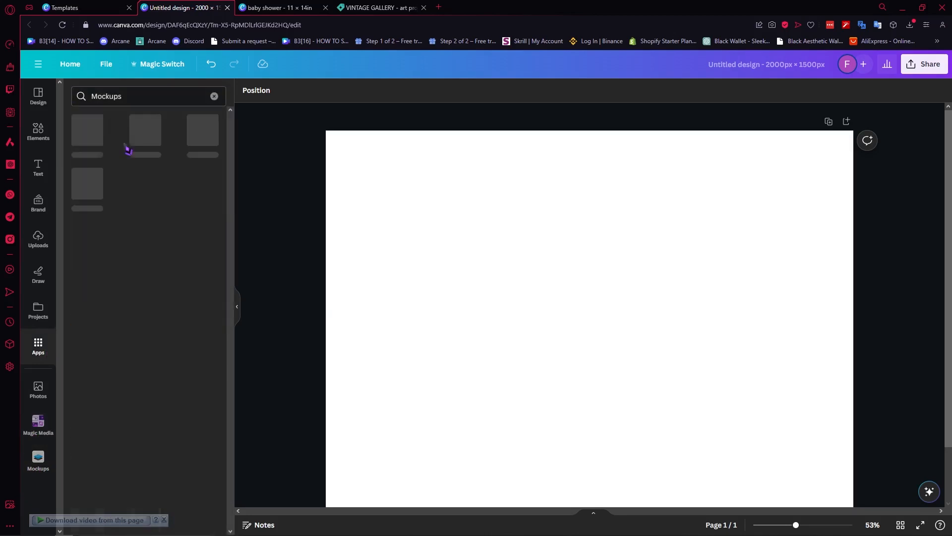
click(91, 141)
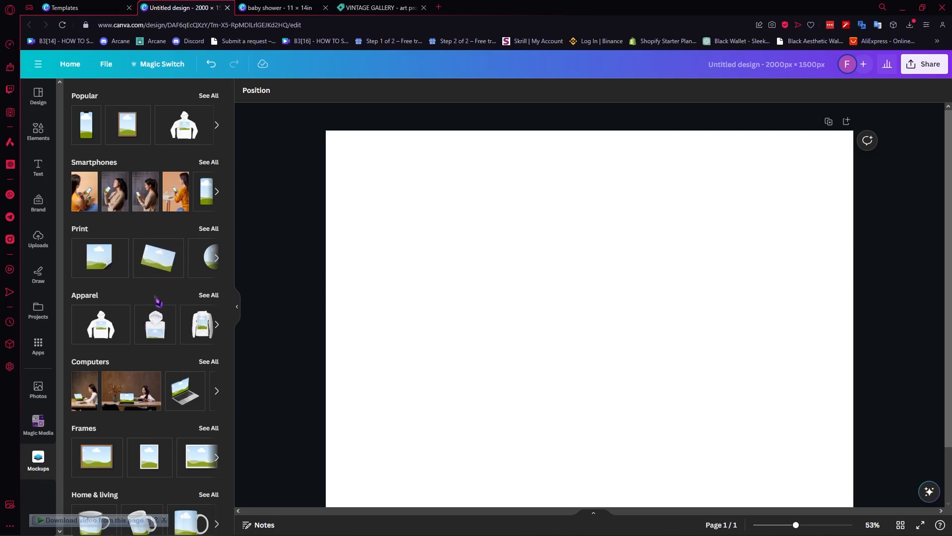
- Add the standing card mockup in a blue scene from the Print mockups
scroll(153, 308, down, 2)
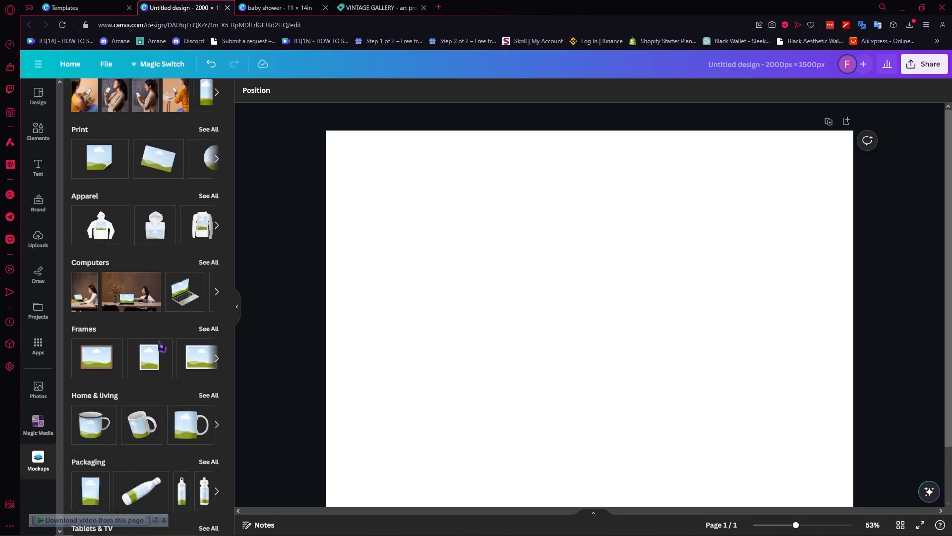
scroll(169, 295, up, 2)
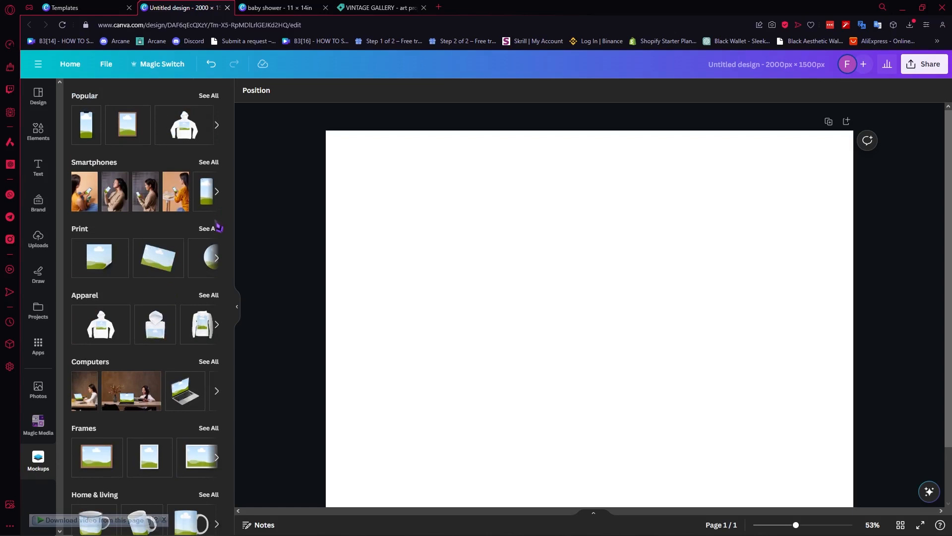
click(214, 229)
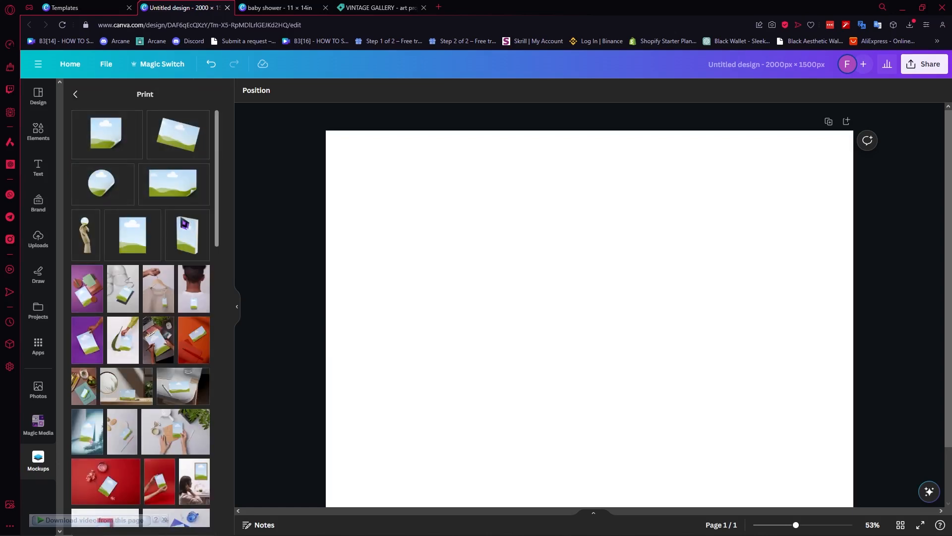
scroll(171, 248, down, 2)
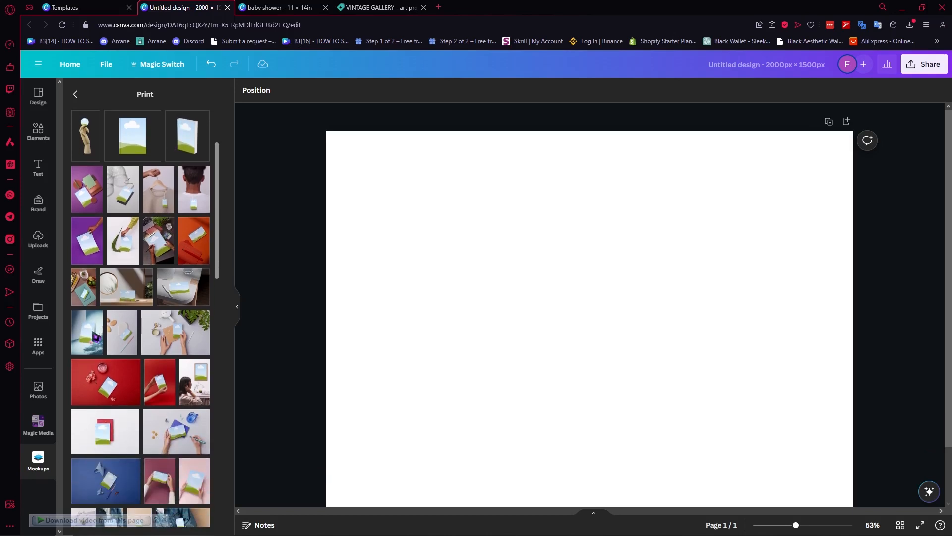
click(94, 338)
scroll(565, 328, down, 1)
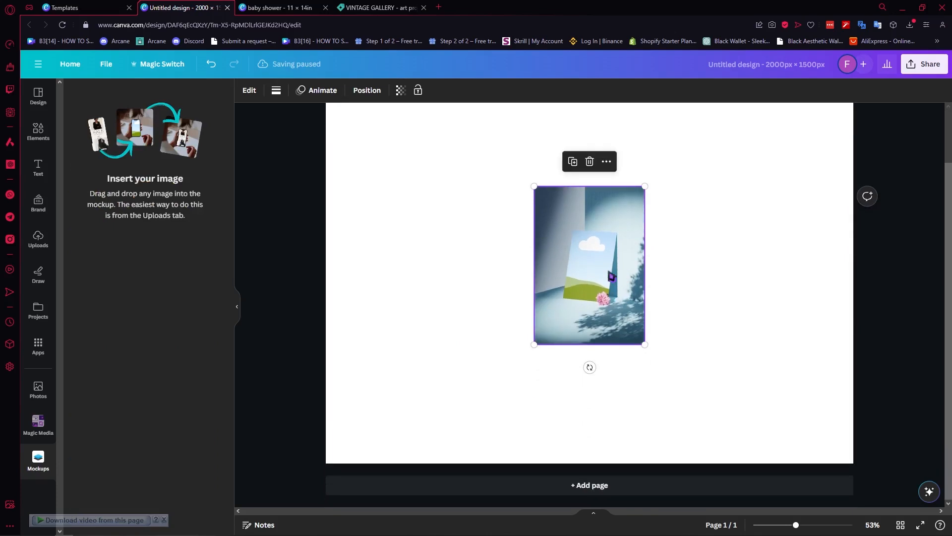
scroll(574, 240, up, 1)
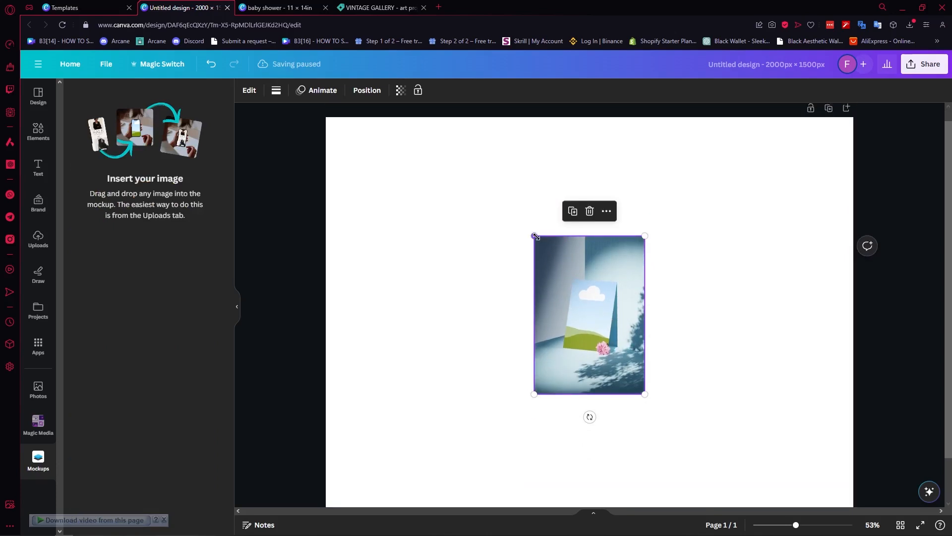
- Move the mockup and enlarge it from its corners across the page
drag(535, 237, 290, 135)
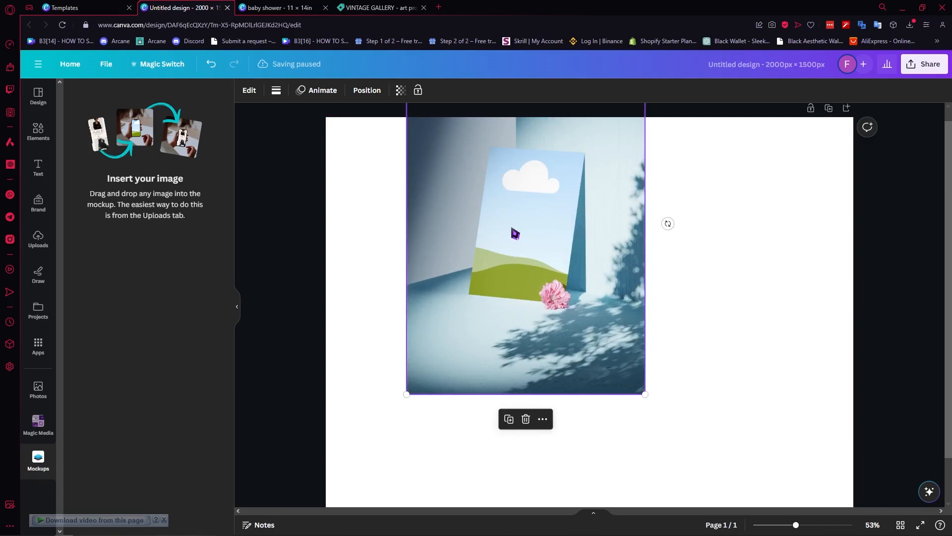
scroll(515, 234, down, 3)
drag(562, 273, 722, 364)
drag(619, 209, 302, 151)
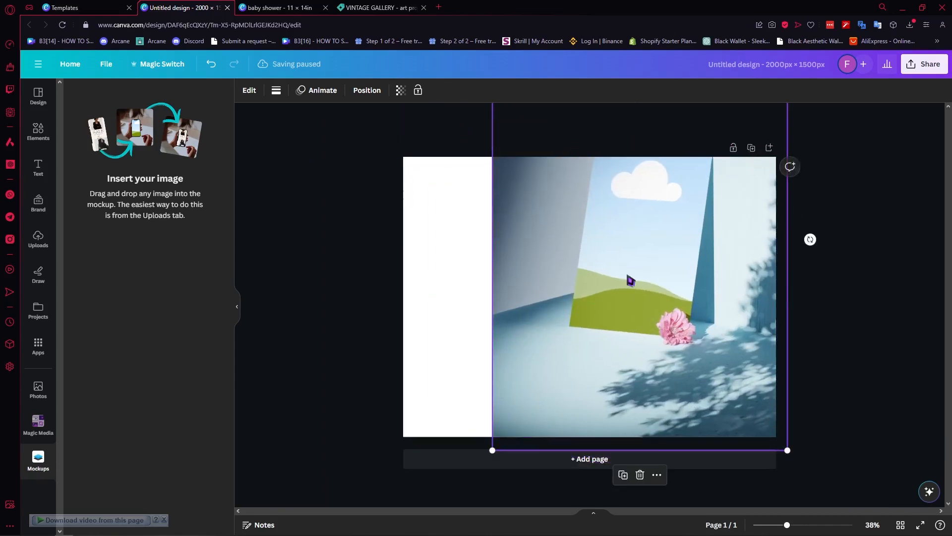
drag(629, 276, 538, 315)
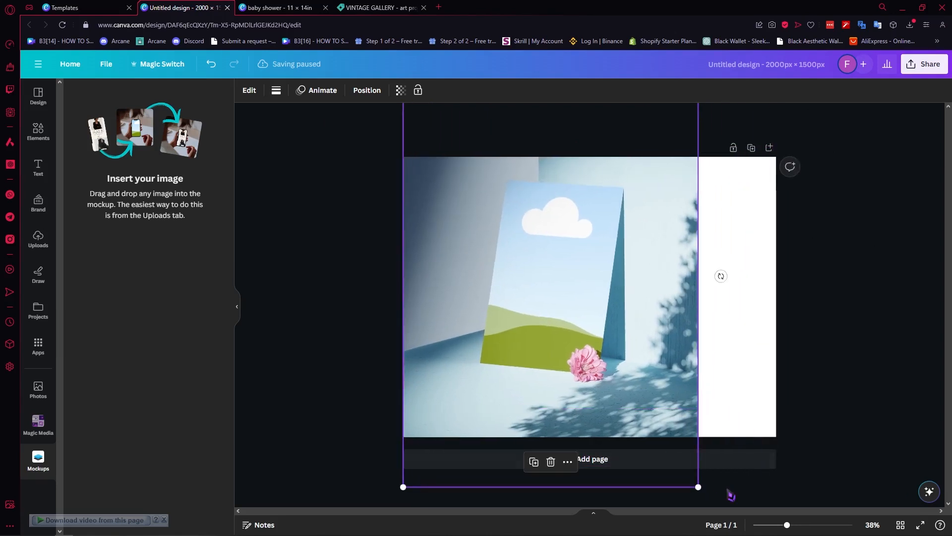
drag(695, 489, 786, 523)
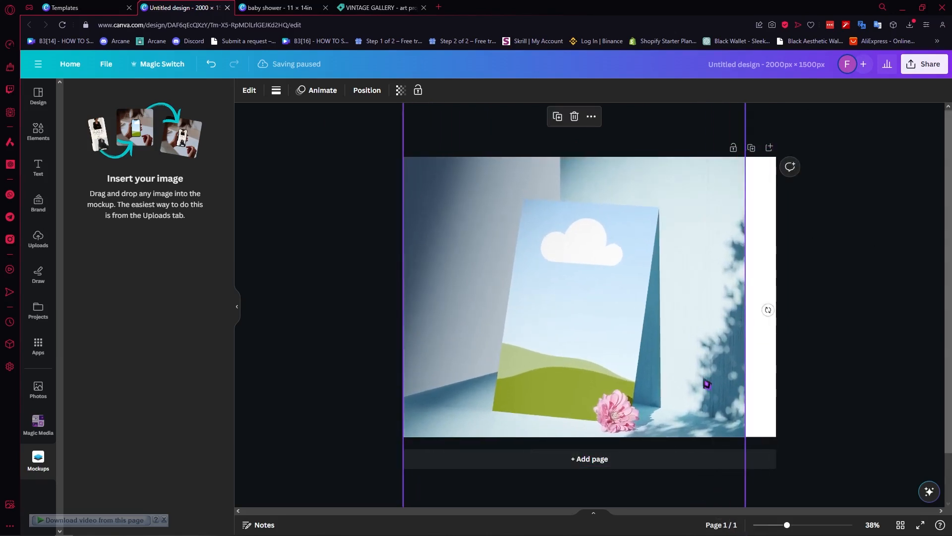
drag(706, 383, 730, 381)
- Enlarge the mockup to cover the whole page and centre it
scroll(669, 350, down, 2)
scroll(642, 305, down, 3)
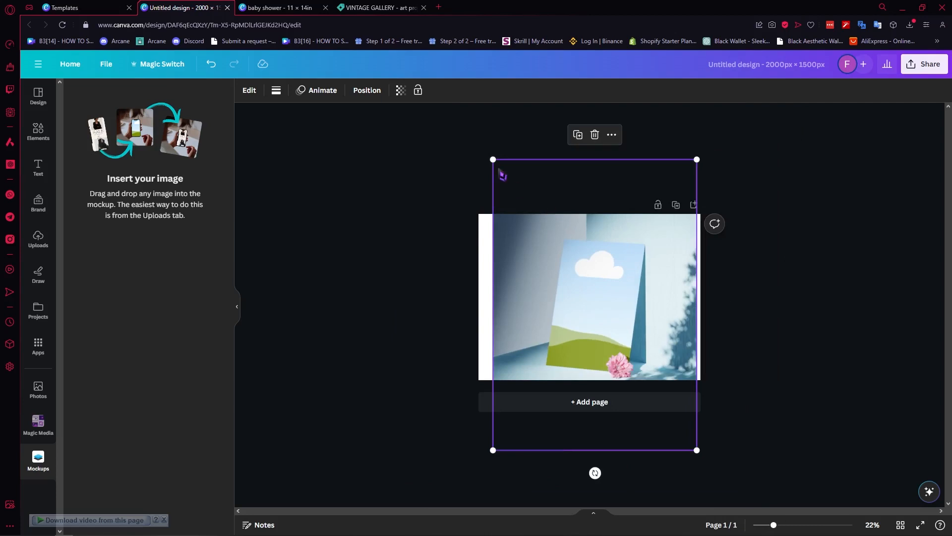
drag(493, 158, 417, 157)
drag(586, 276, 592, 279)
click(755, 258)
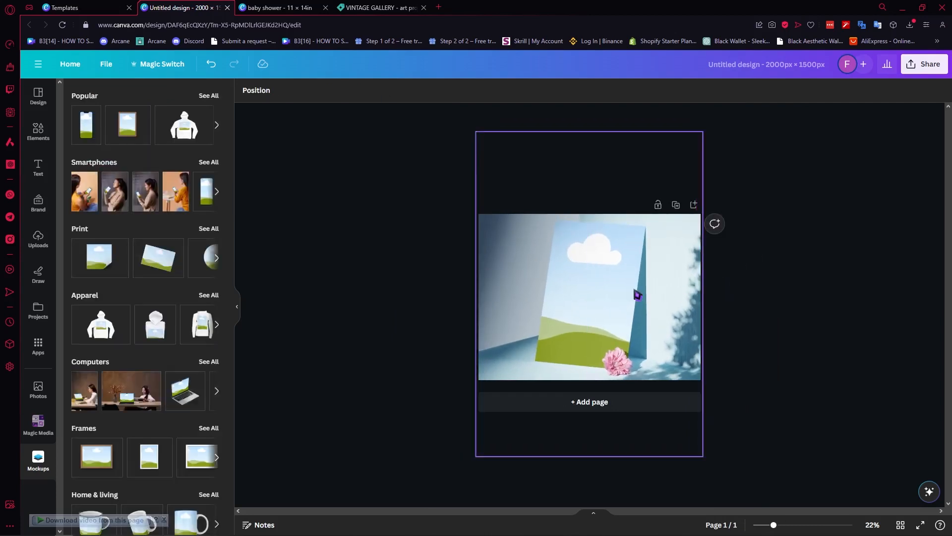
scroll(635, 293, up, 3)
drag(630, 254, 631, 270)
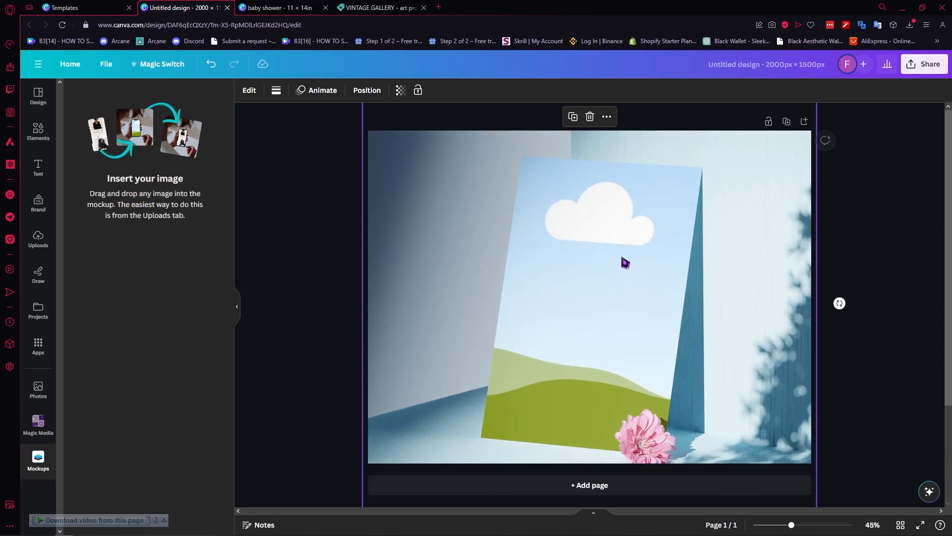
click(340, 186)
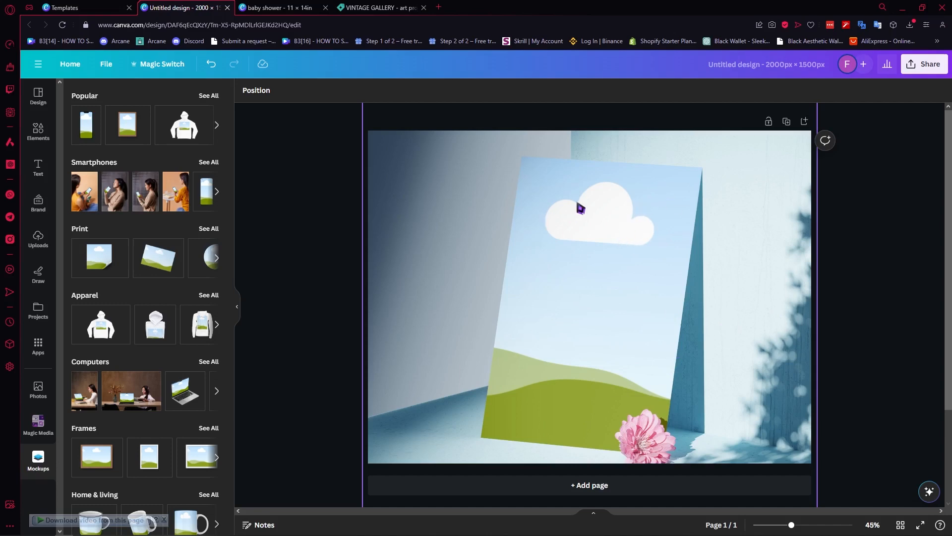
click(278, 7)
- Download the baby shower poster as a PNG image and return to the mockup design
click(187, 7)
key(ctrl+Tab)
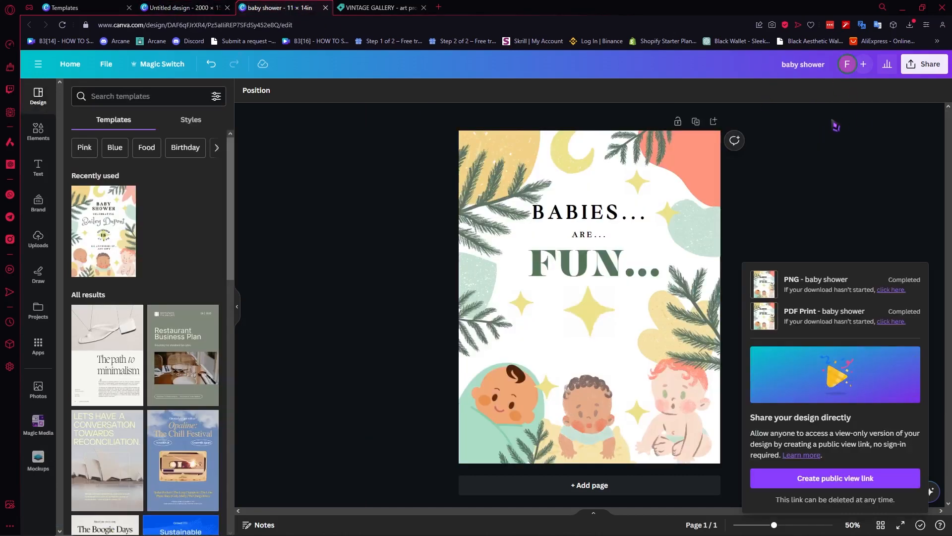
click(925, 64)
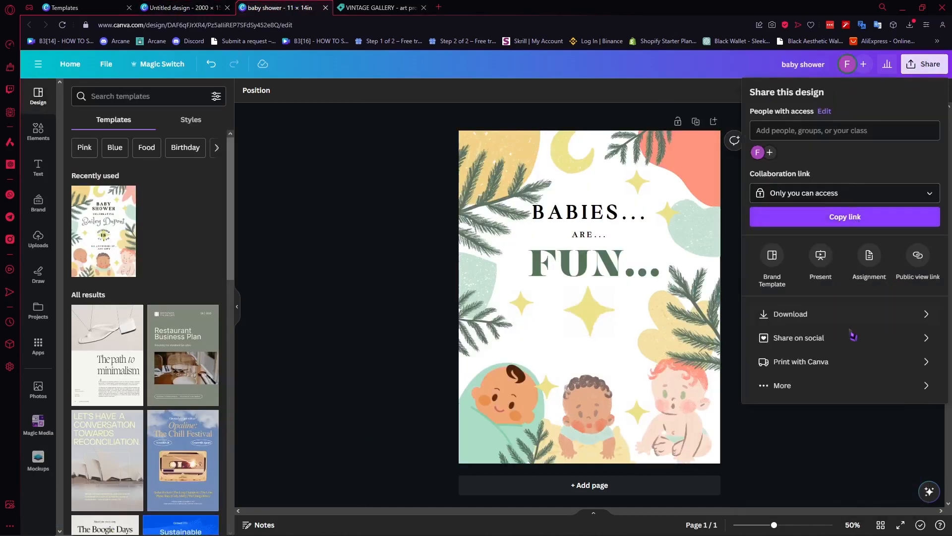
click(838, 315)
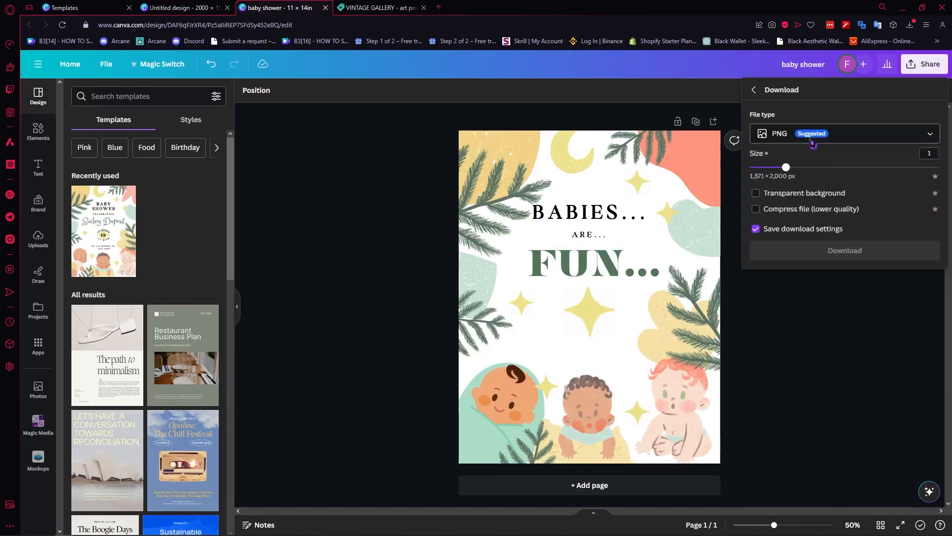
click(838, 254)
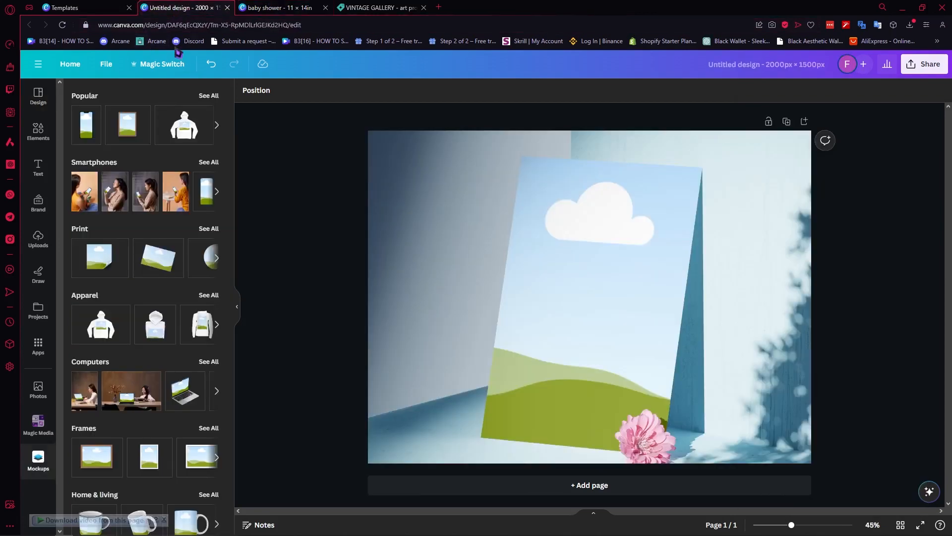
click(177, 8)
- Upload the BABIES... ARE... FUN... poster image and drop it onto the standing card's frame
drag(10, 194, 699, 272)
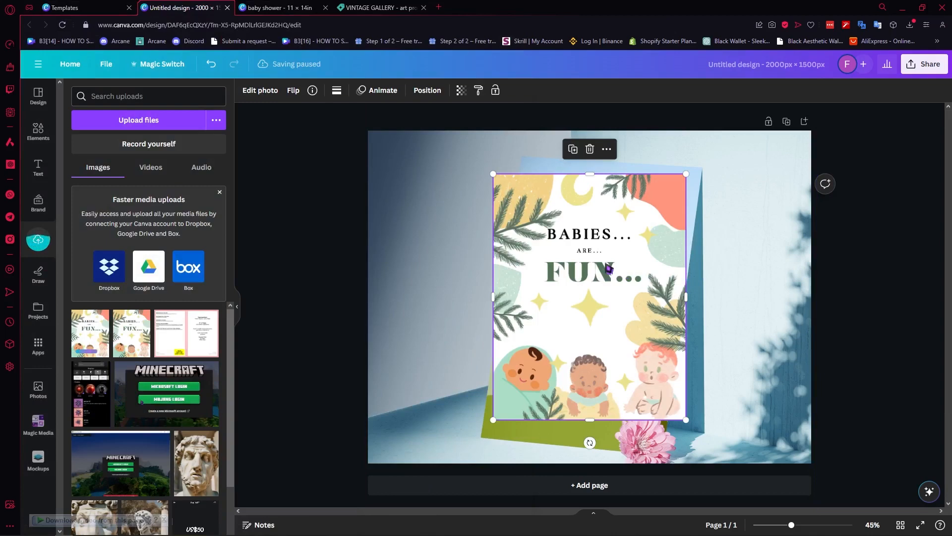
mouse_move(606, 267)
mouse_down()
mouse_move(508, 274)
mouse_move(531, 222)
mouse_move(462, 210)
mouse_move(495, 230)
mouse_move(631, 251)
mouse_move(604, 240)
mouse_move(612, 252)
mouse_up()
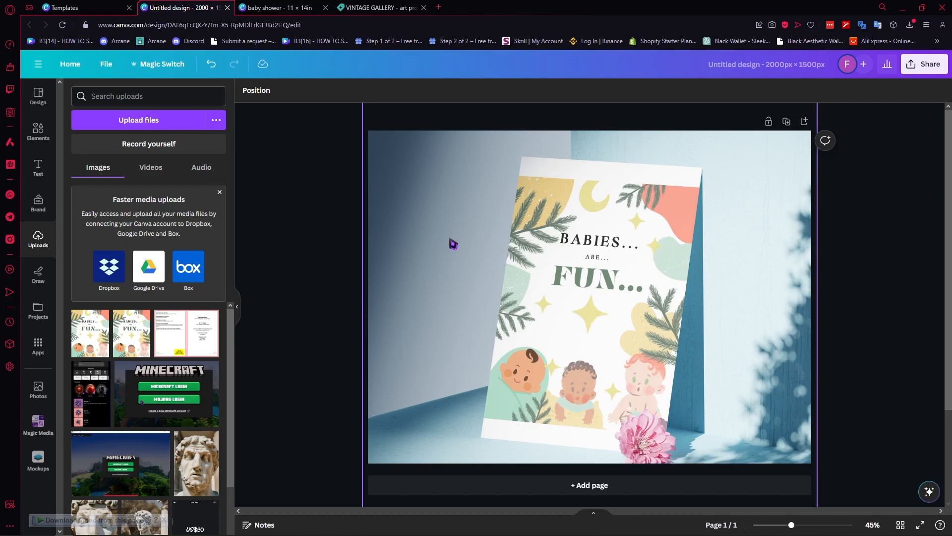
click(39, 94)
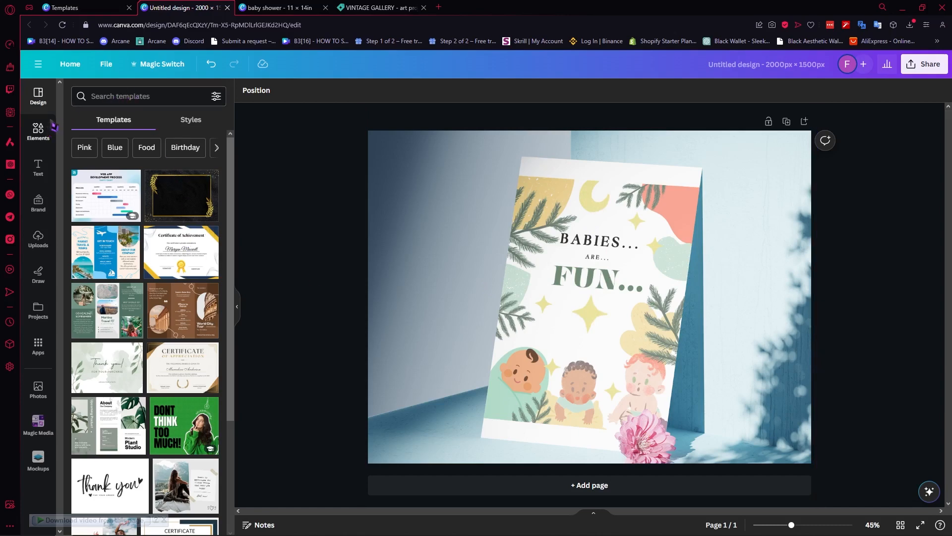
- Add a heading reading 'DIGITAL DOWNLOAD' onto the mockup
click(39, 167)
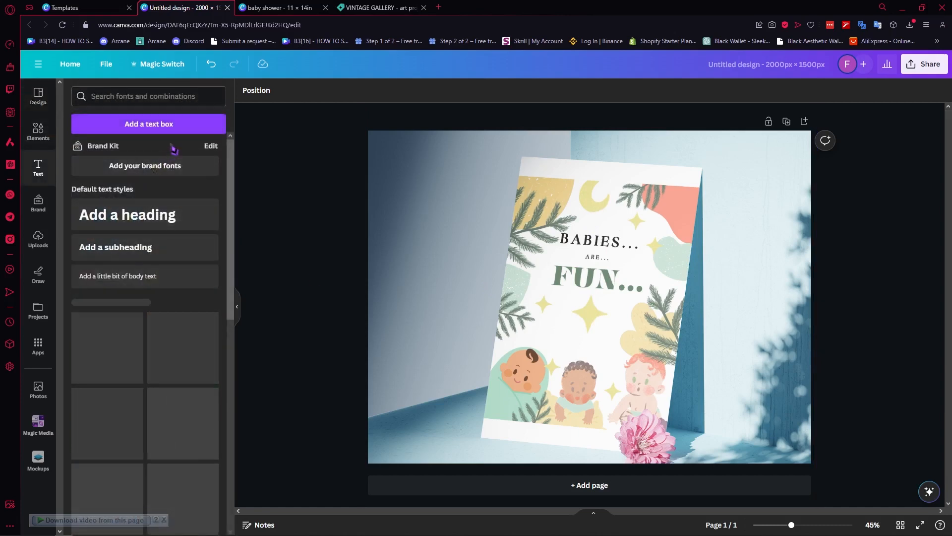
click(163, 220)
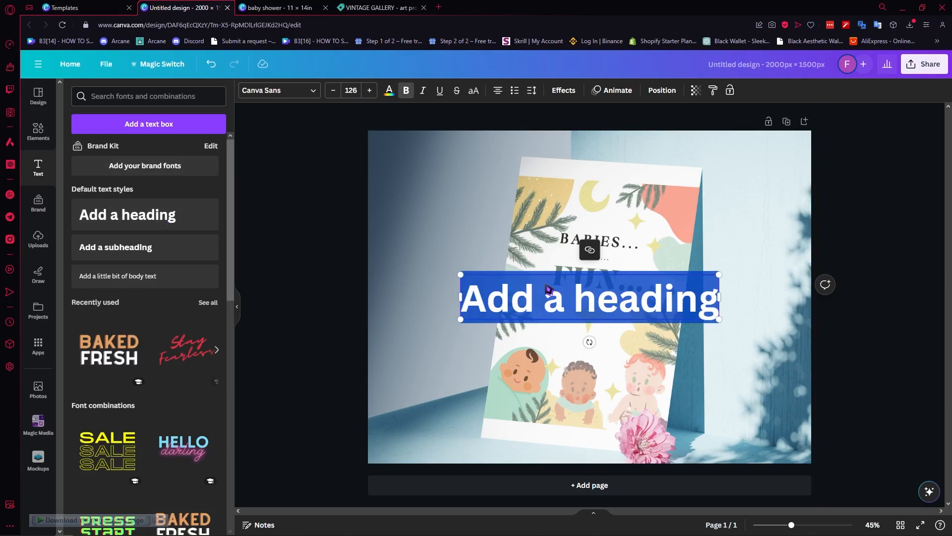
text(d)
key(BackSpace)
text(DIG)
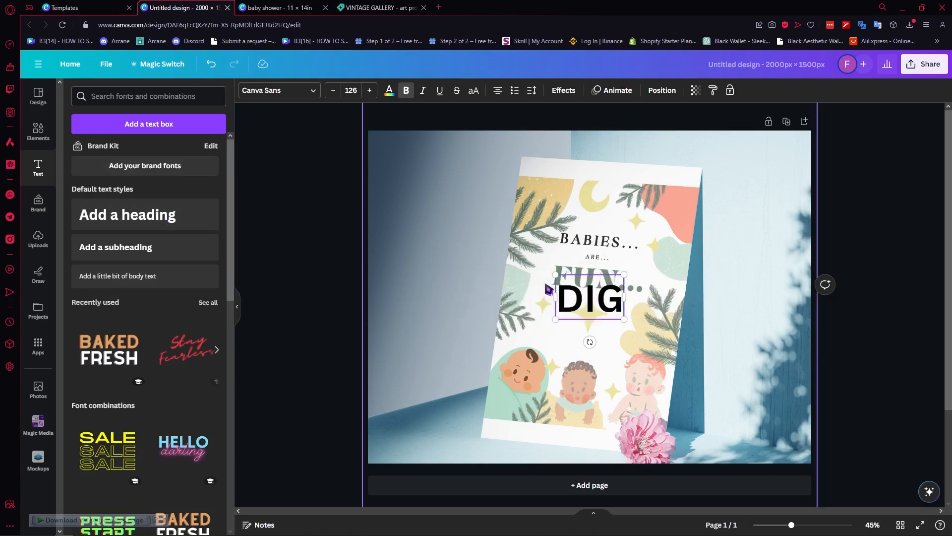
text(ITAL DOWNLOAD)
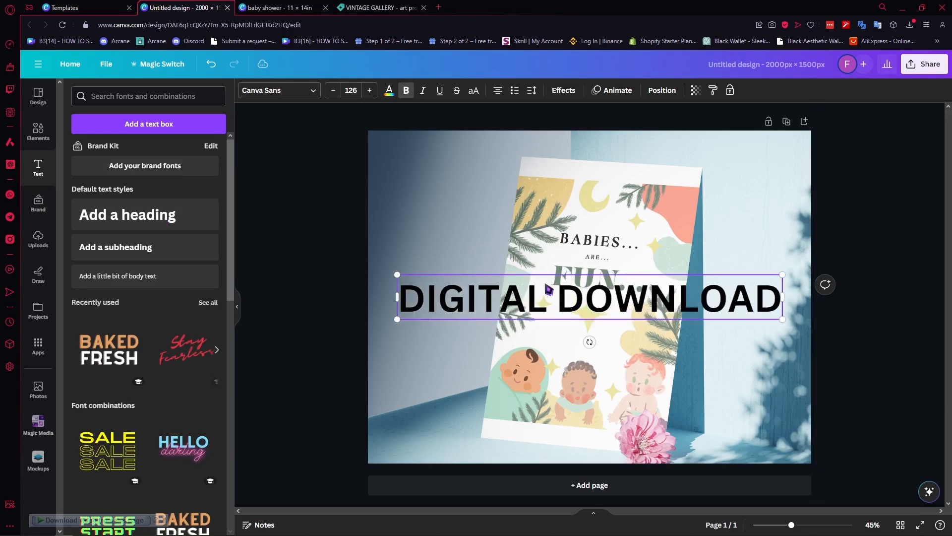
key(Escape)
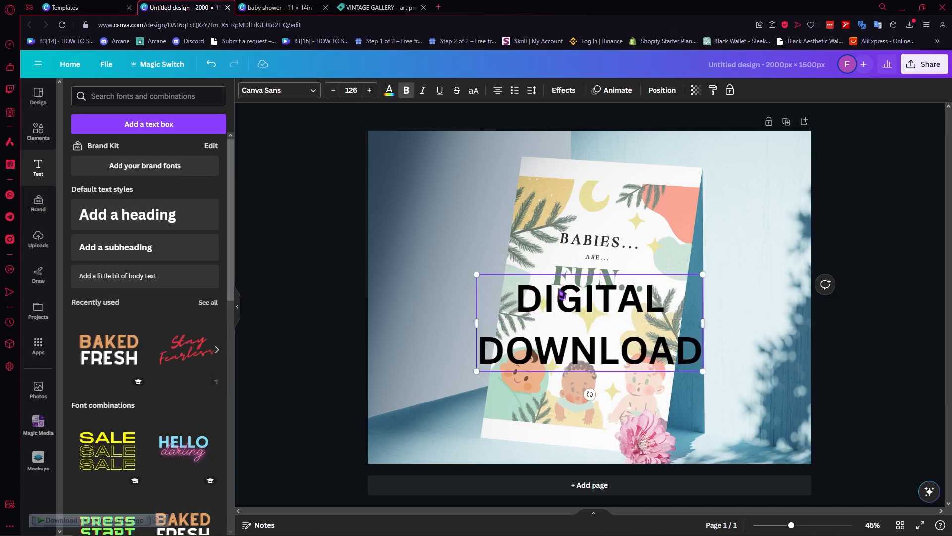
click(36, 130)
click(158, 98)
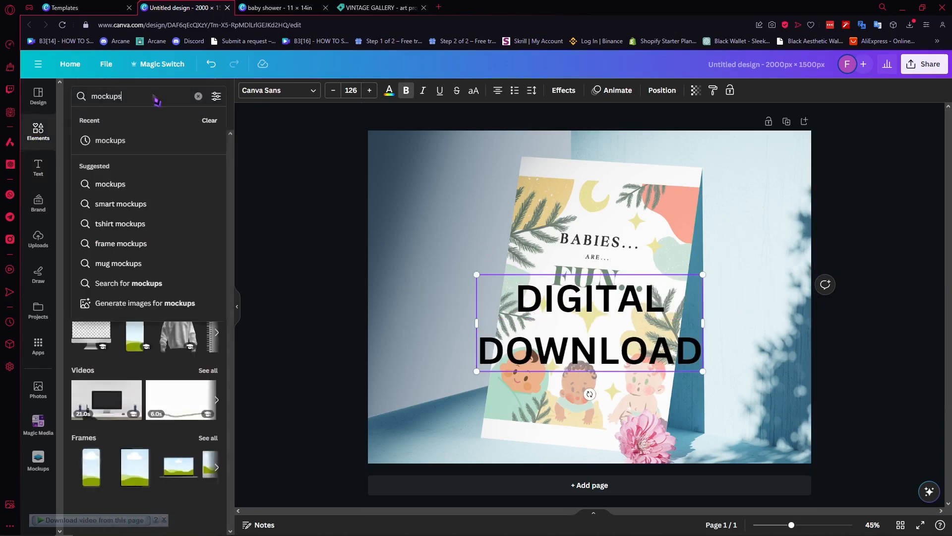
- Search elements for 'CIRCLE' and place the circle at the page's lower-right corner
click(198, 96)
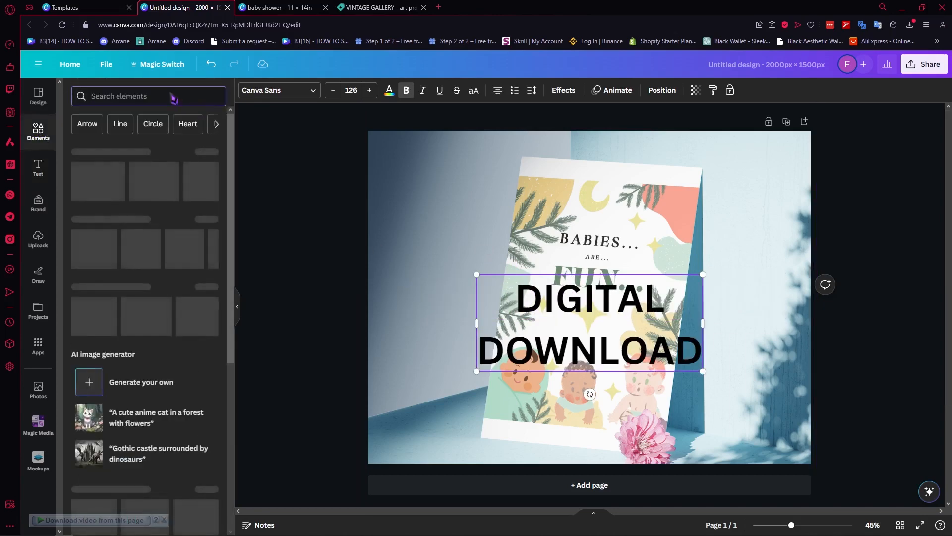
text(CIRCLE)
key(Return)
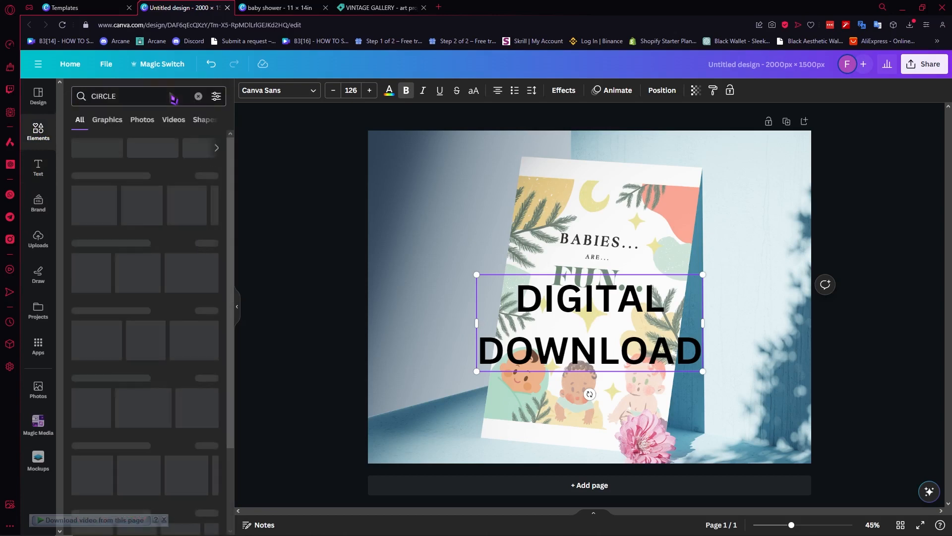
click(91, 261)
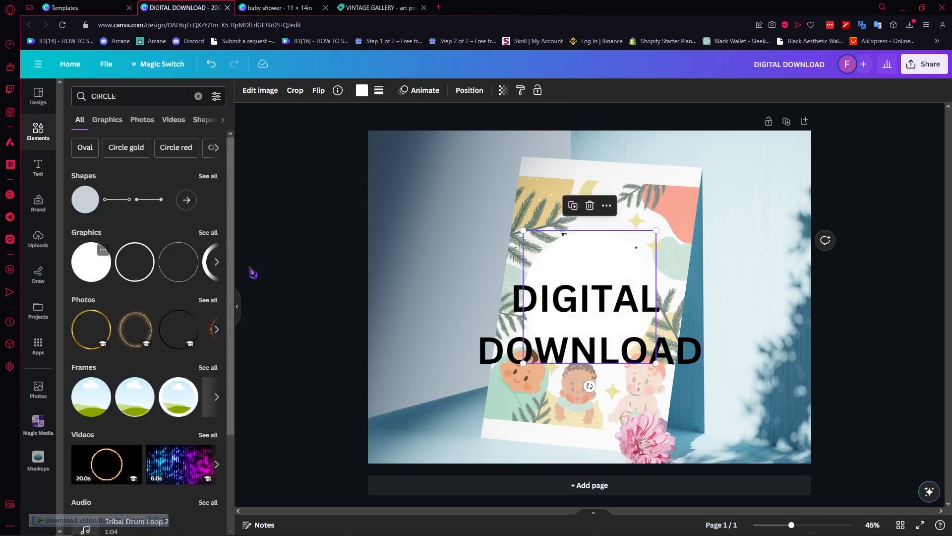
drag(628, 278, 829, 346)
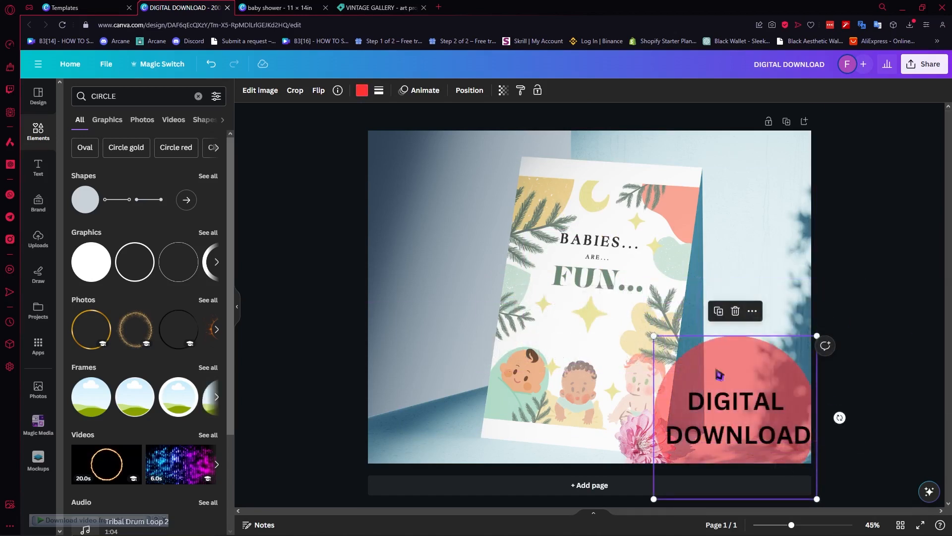
drag(749, 365, 815, 358)
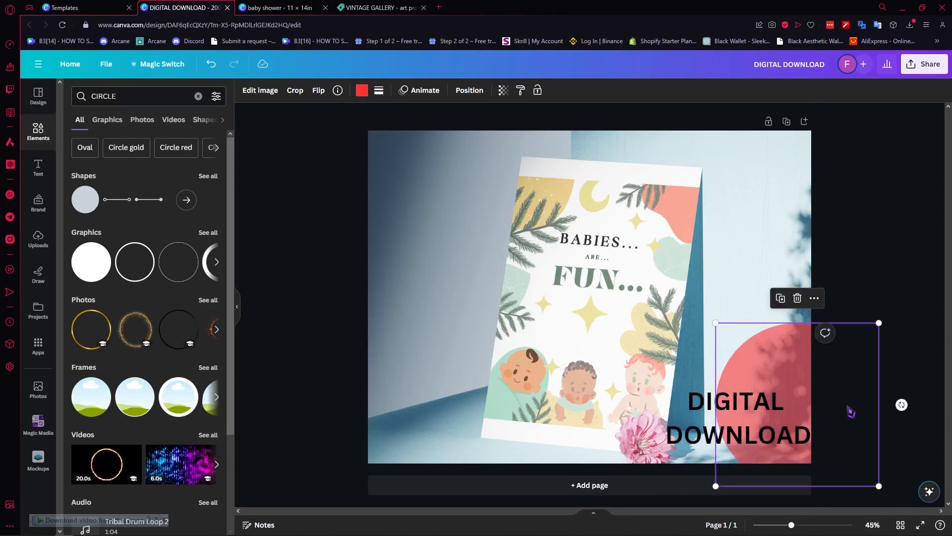
drag(851, 411, 809, 434)
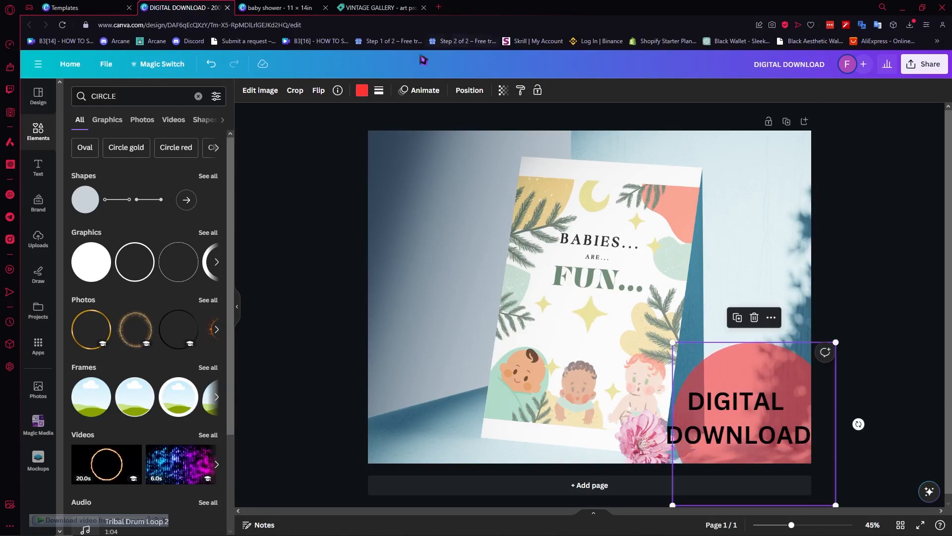
- Adjust the circle's colour and transparency
click(362, 90)
click(504, 90)
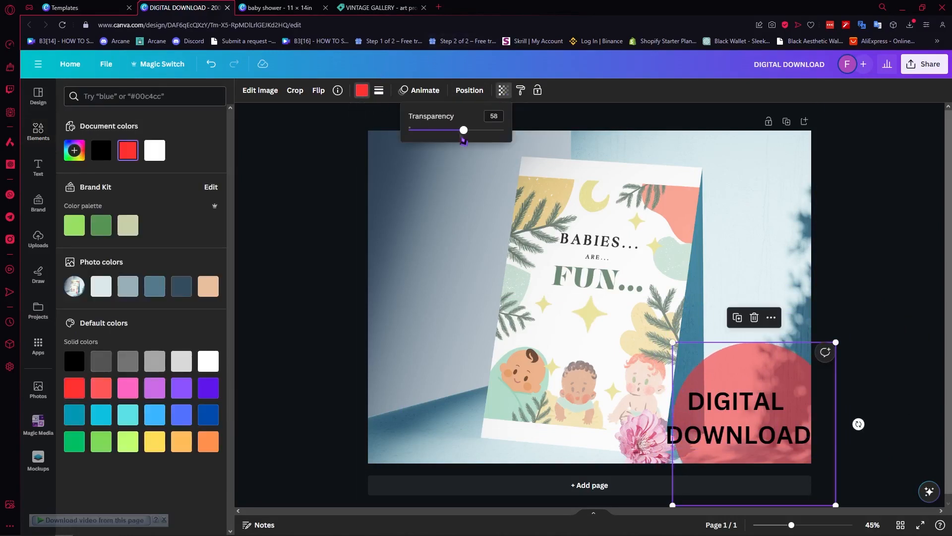
mouse_move(461, 130)
mouse_down()
mouse_move(503, 130)
mouse_move(448, 130)
mouse_move(459, 131)
mouse_up()
- Resize the DIGITAL DOWNLOAD heading to size 66 and position it inside the circle
click(763, 419)
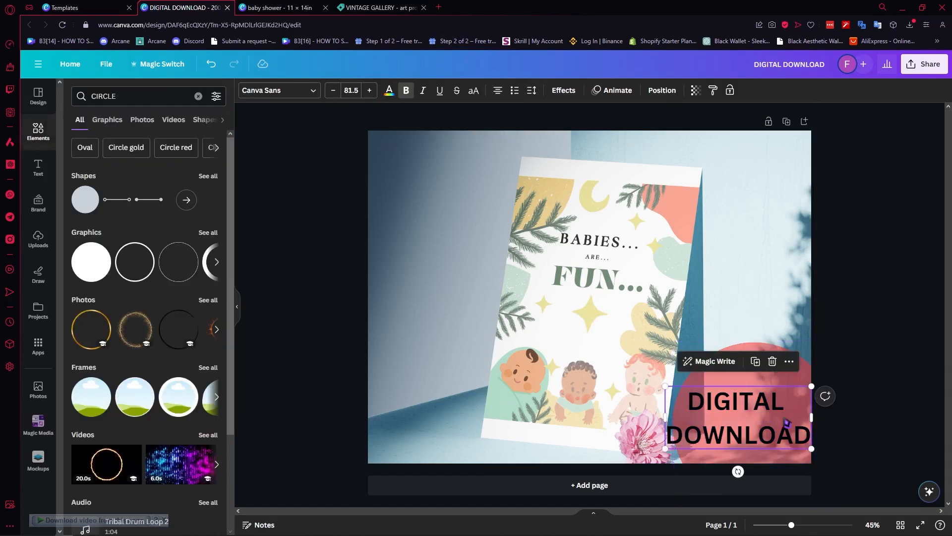
drag(770, 418, 785, 419)
drag(828, 392, 784, 421)
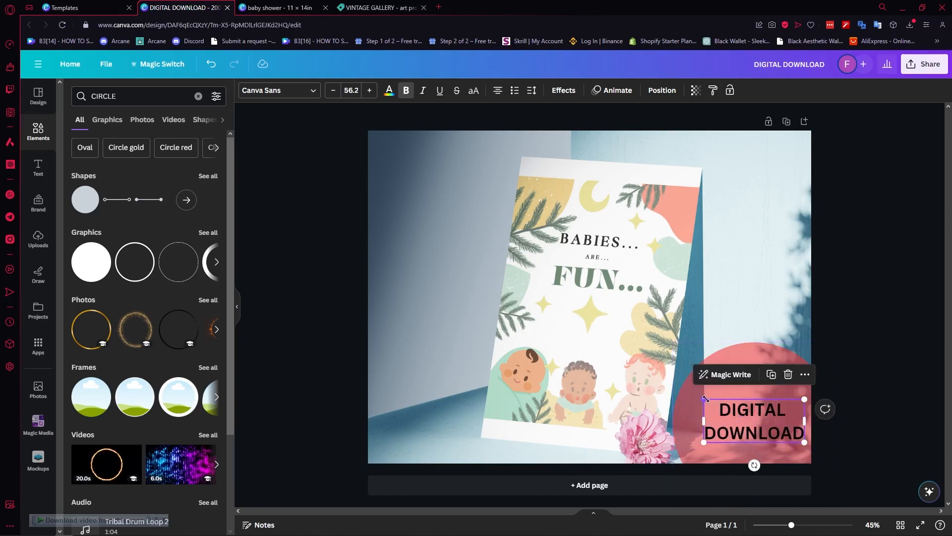
drag(713, 409, 688, 392)
drag(752, 414, 759, 416)
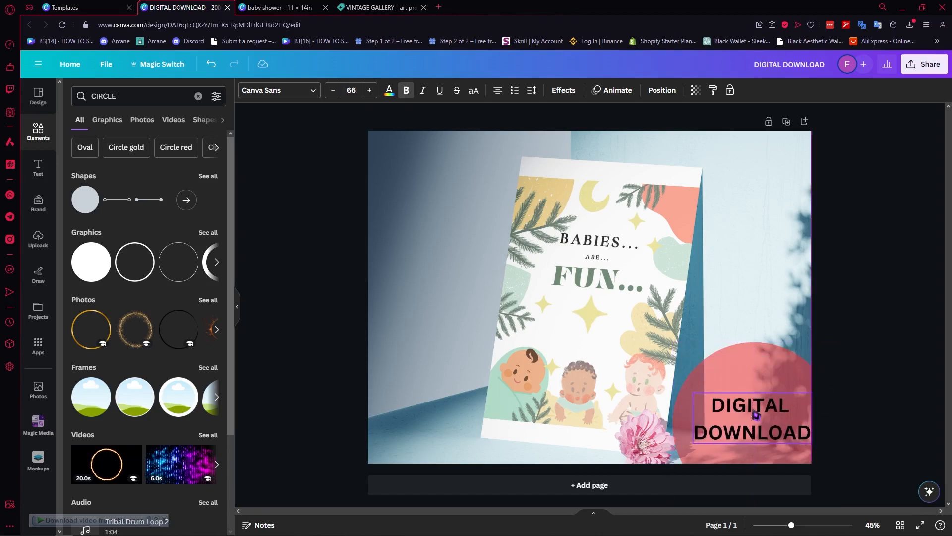
click(897, 358)
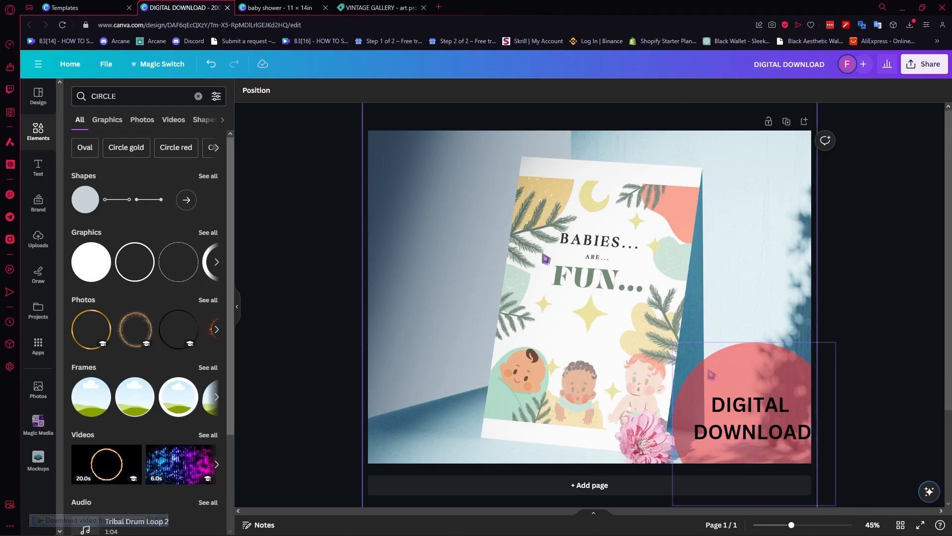
- Close the Share panel and switch tabs back to the baby shower poster design
click(280, 8)
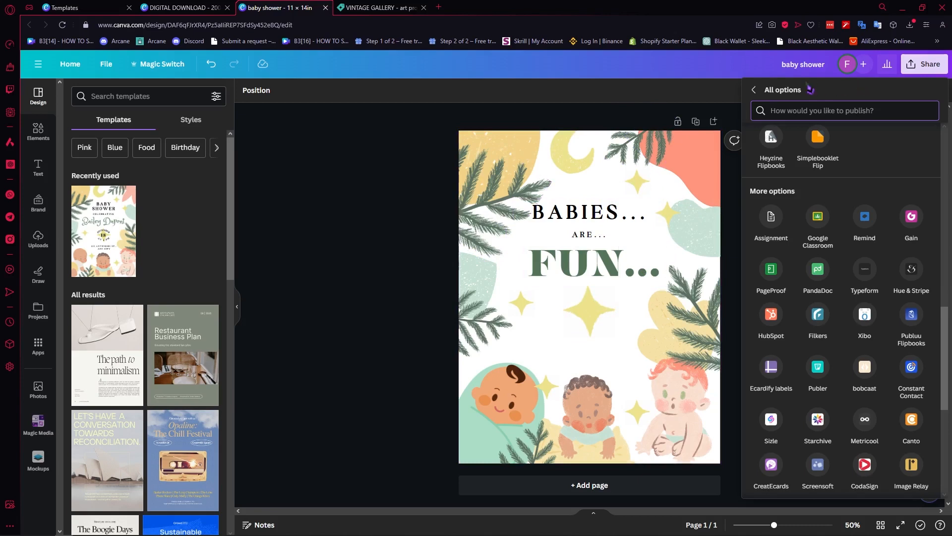
click(715, 92)
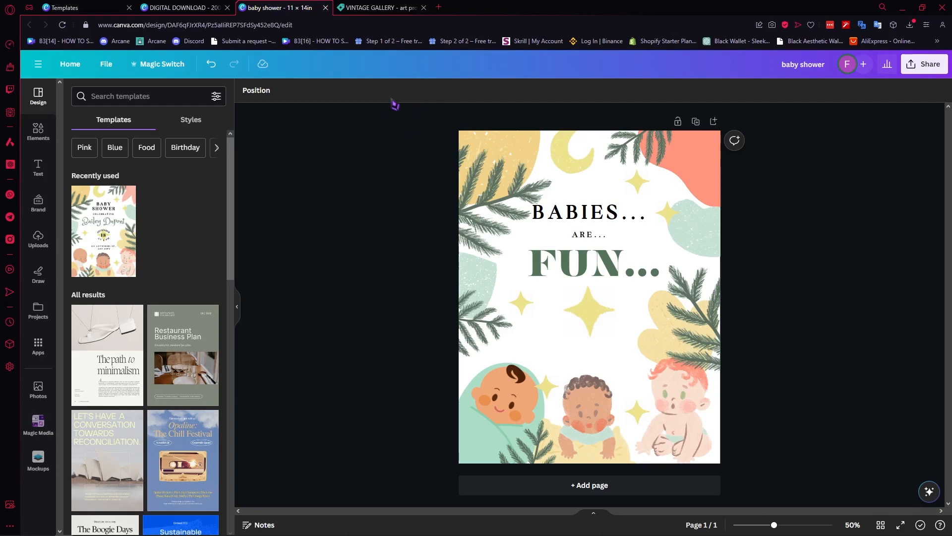
click(193, 8)
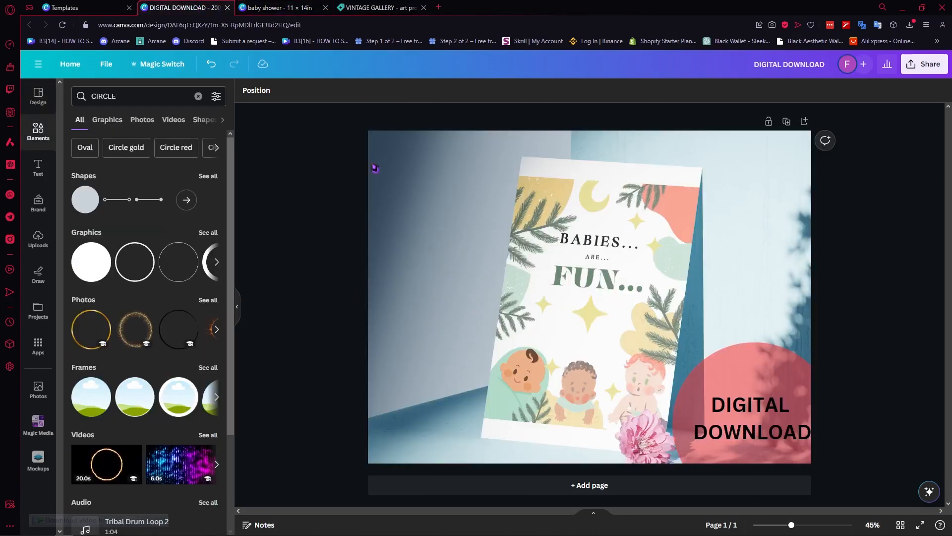
click(280, 8)
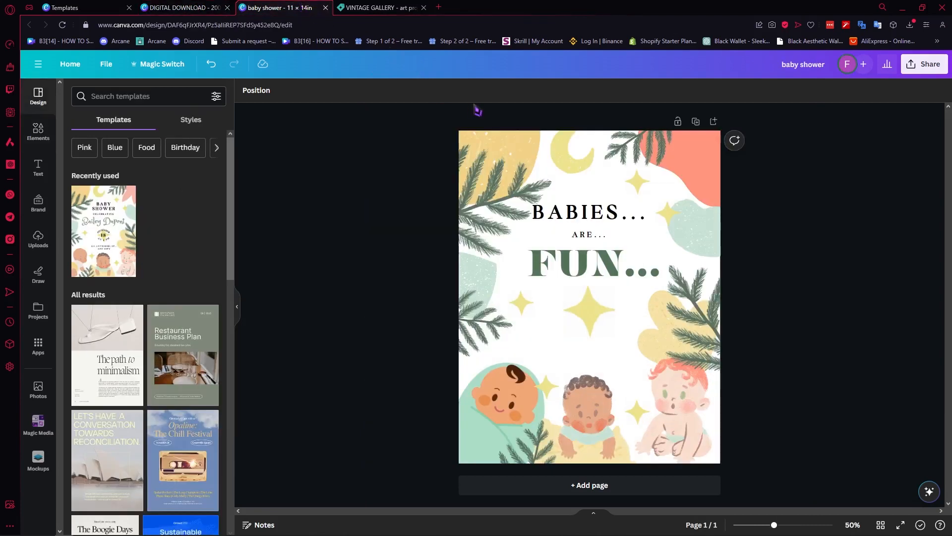